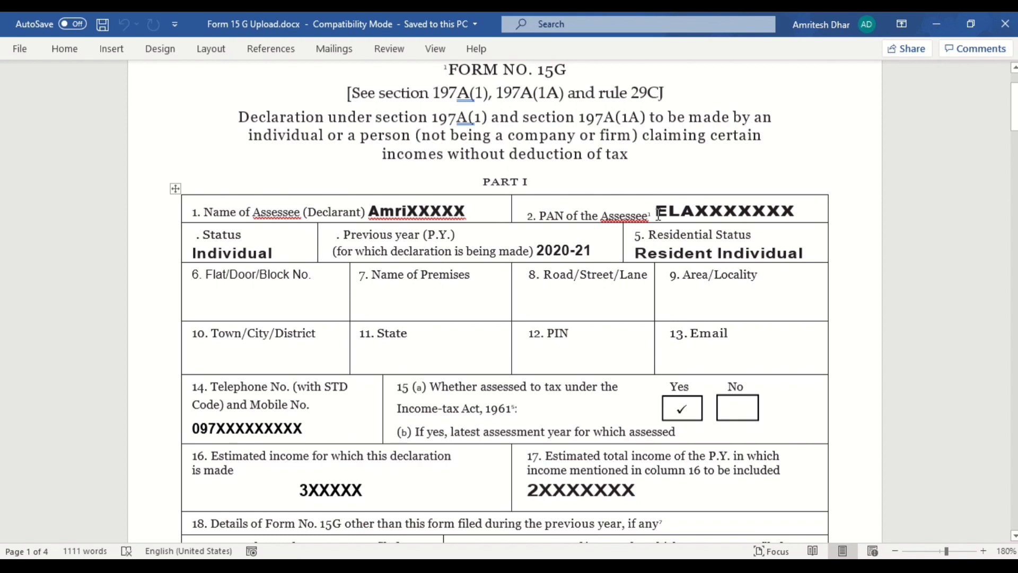
left_click(690, 209)
key("Home")
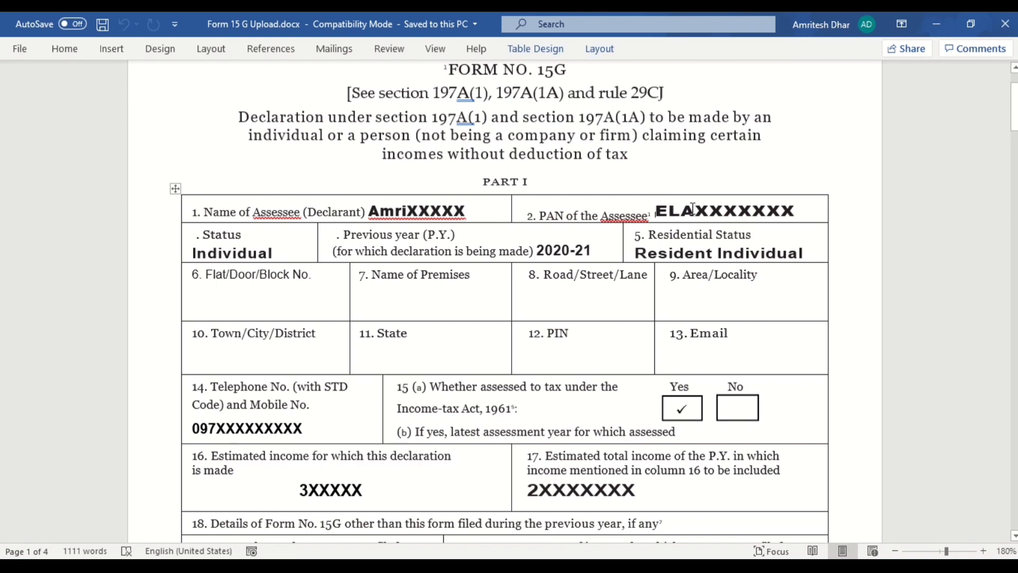
key("Right")
key("Right")
key("Right")
key("Right")
key("Right")
key("Right")
key("Right")
key("Right")
key("Right")
key("Right")
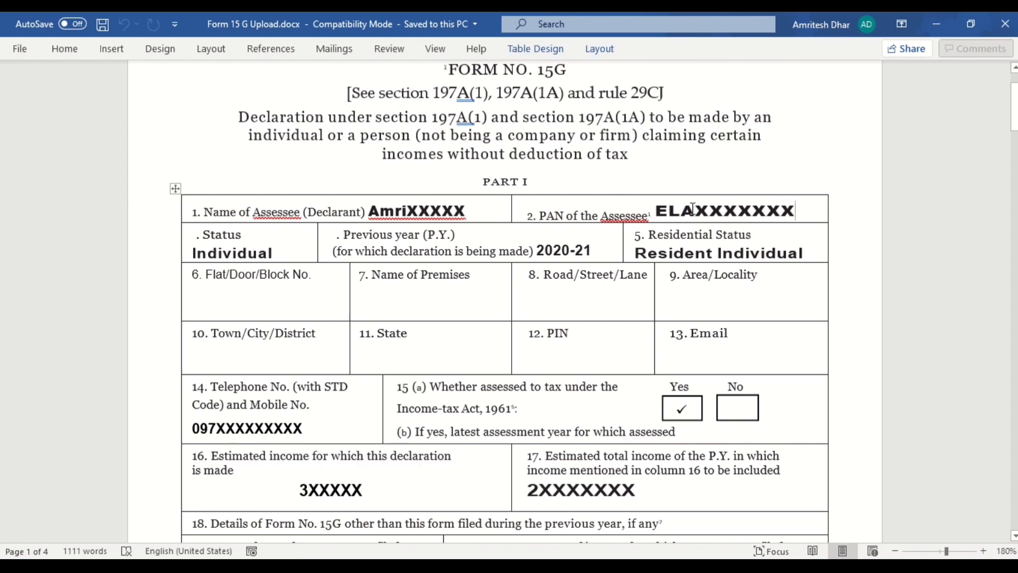
left_click(202, 252)
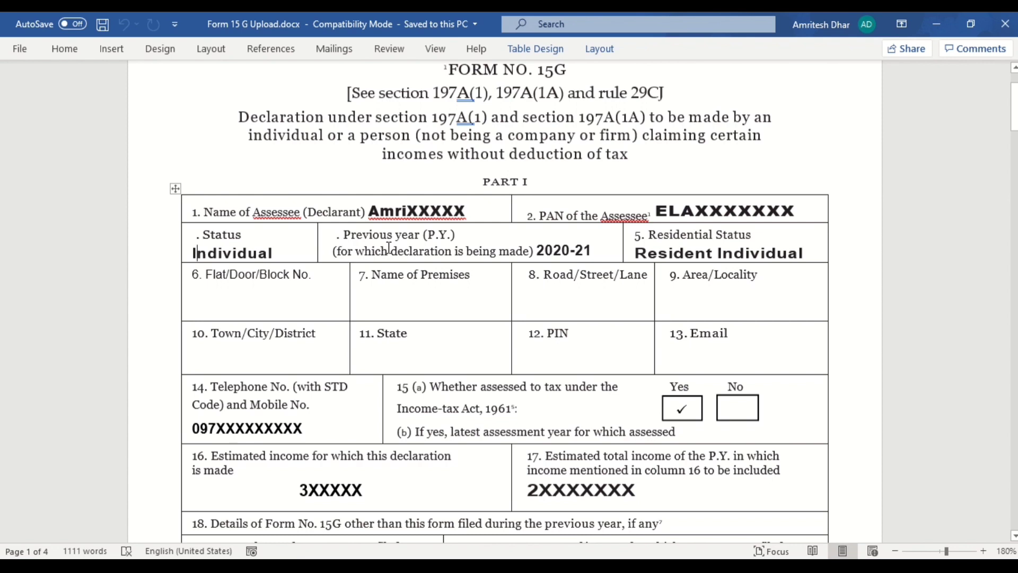
left_click(554, 253)
Step: Fill in the flat number, premises name, locality and town cells of the declarant's address
left_click(227, 297)
type("16 A")
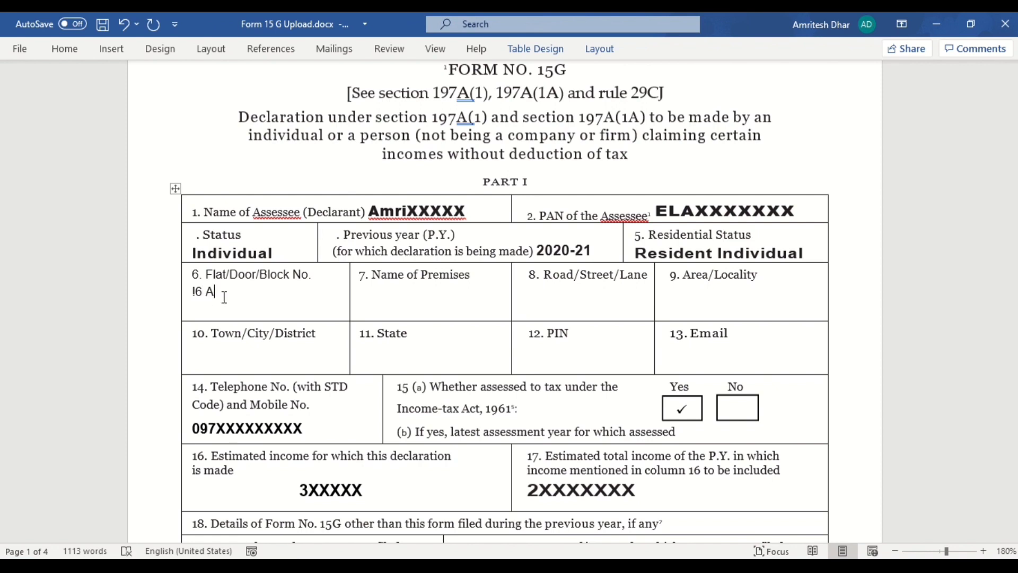
left_click(397, 300)
type("XYZ Building")
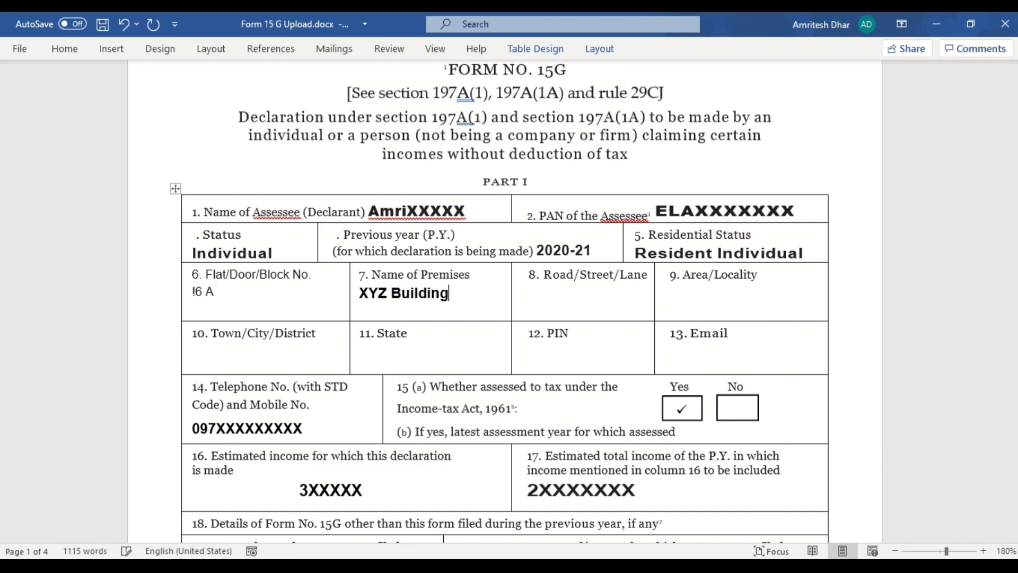
left_click(559, 297)
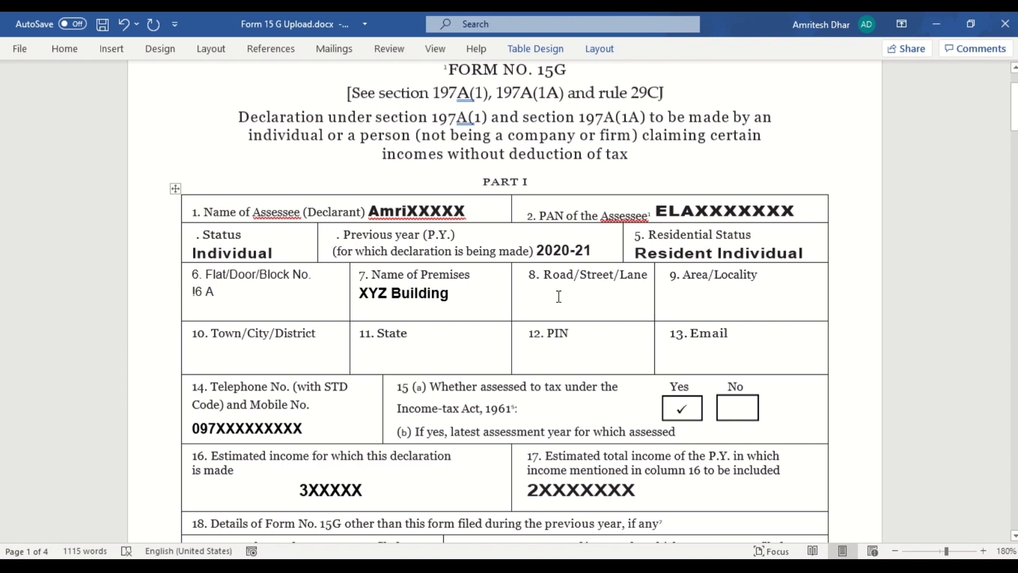
left_click(681, 300)
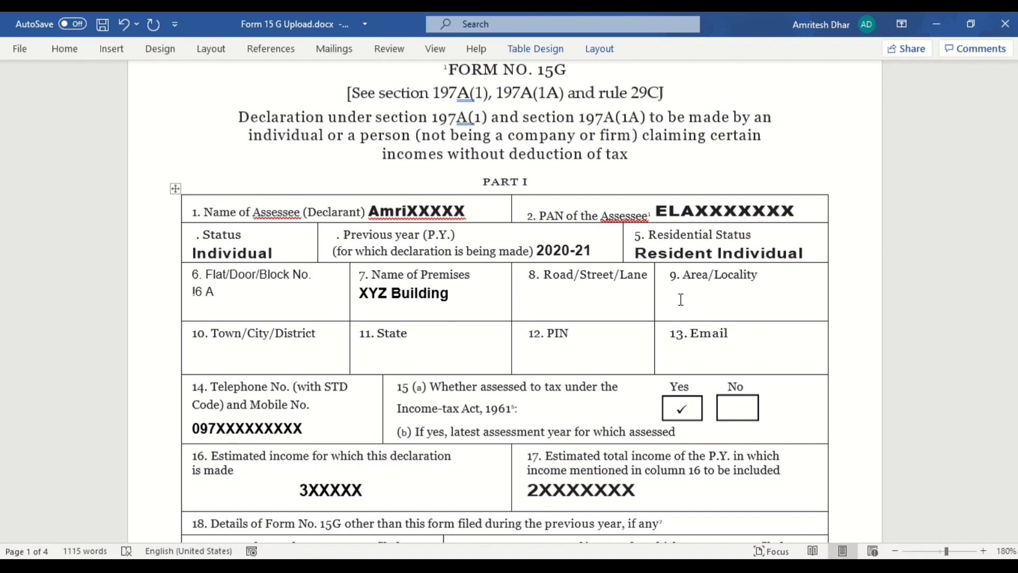
type("XYZ")
left_click(216, 348)
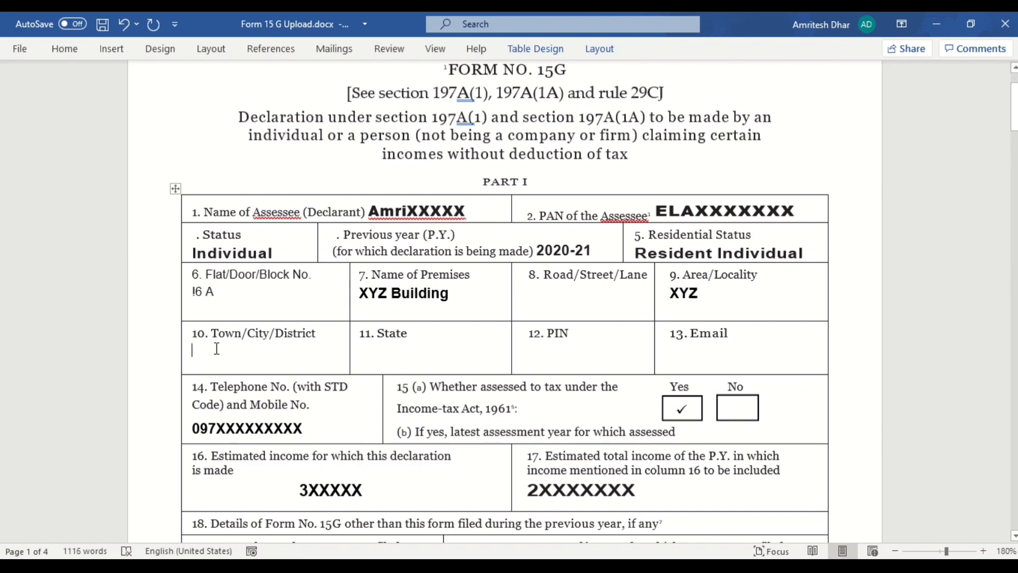
type("Delhi")
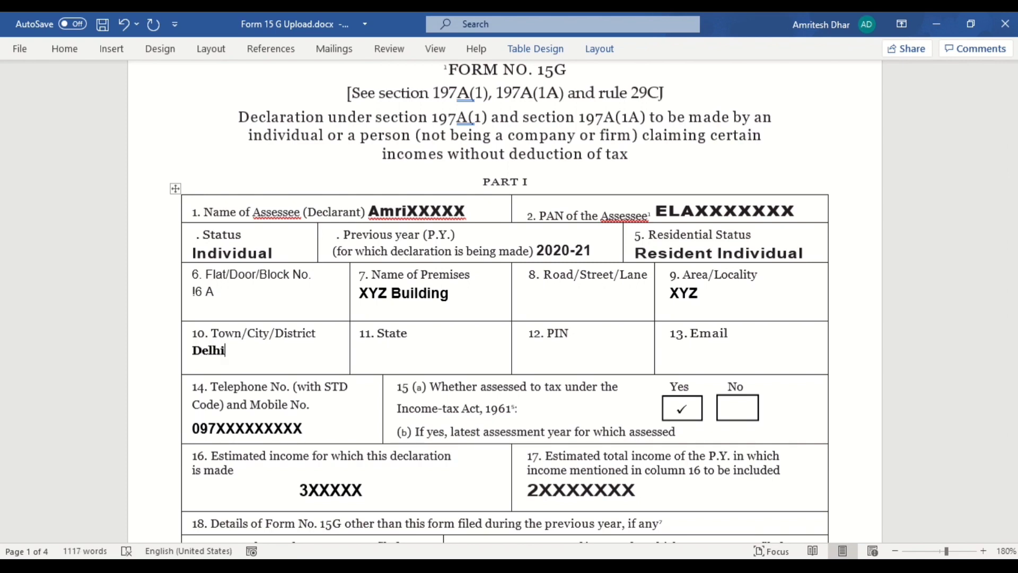
type(",")
Step: Enter the state, the PIN code and the e-mail address in their Part I cells
left_click(400, 349)
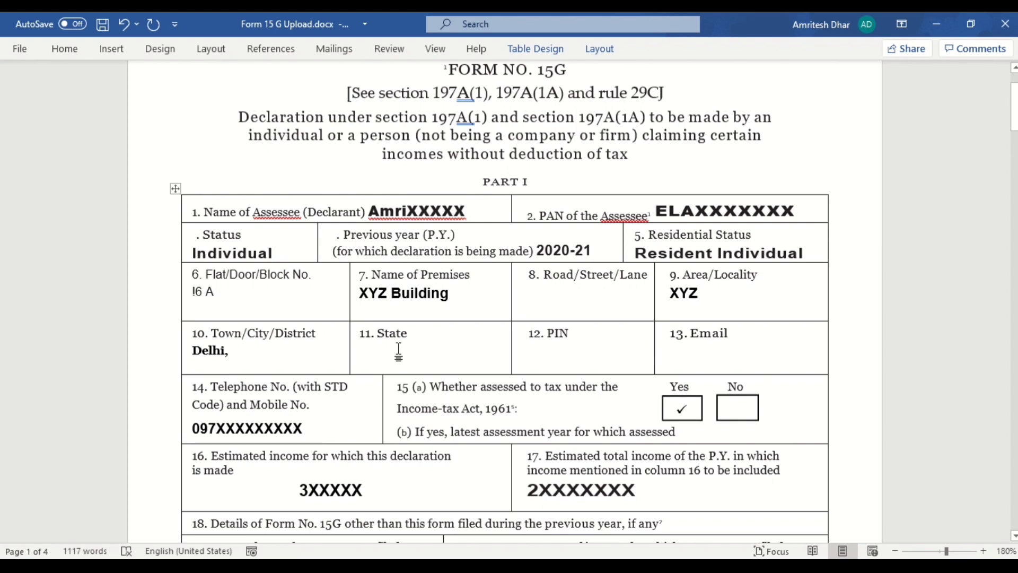
type("Delhi")
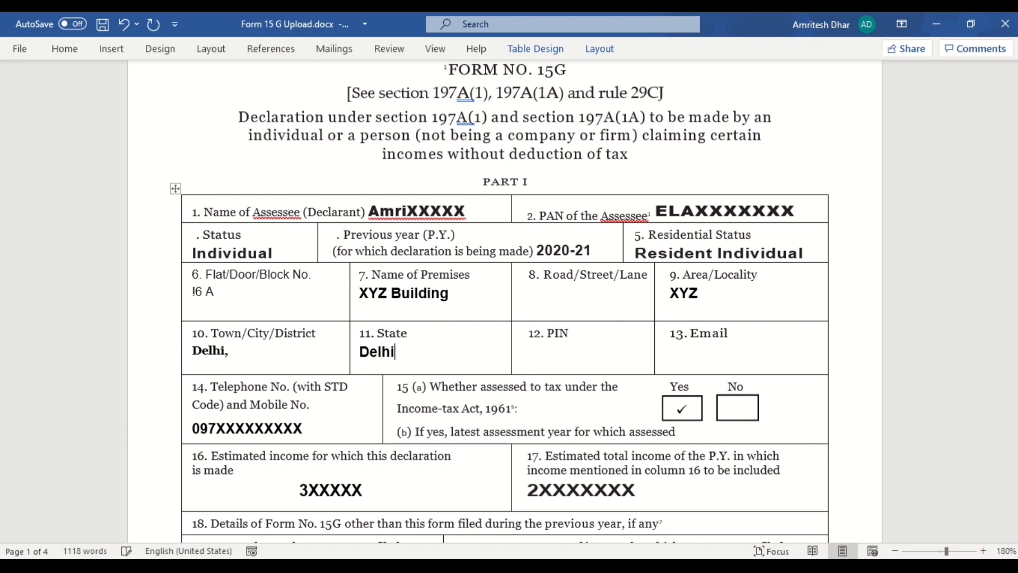
left_click(541, 356)
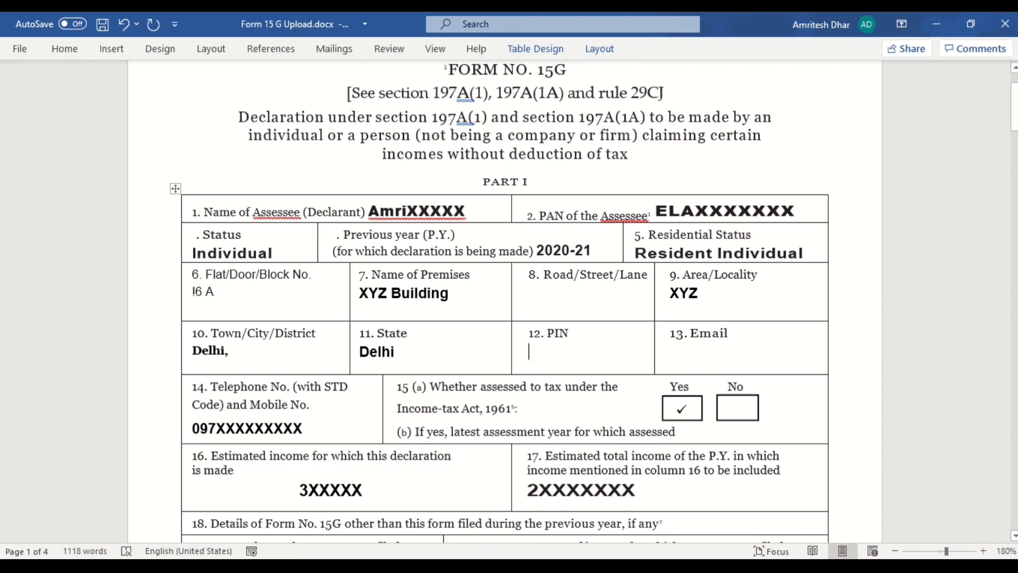
type("1100XX")
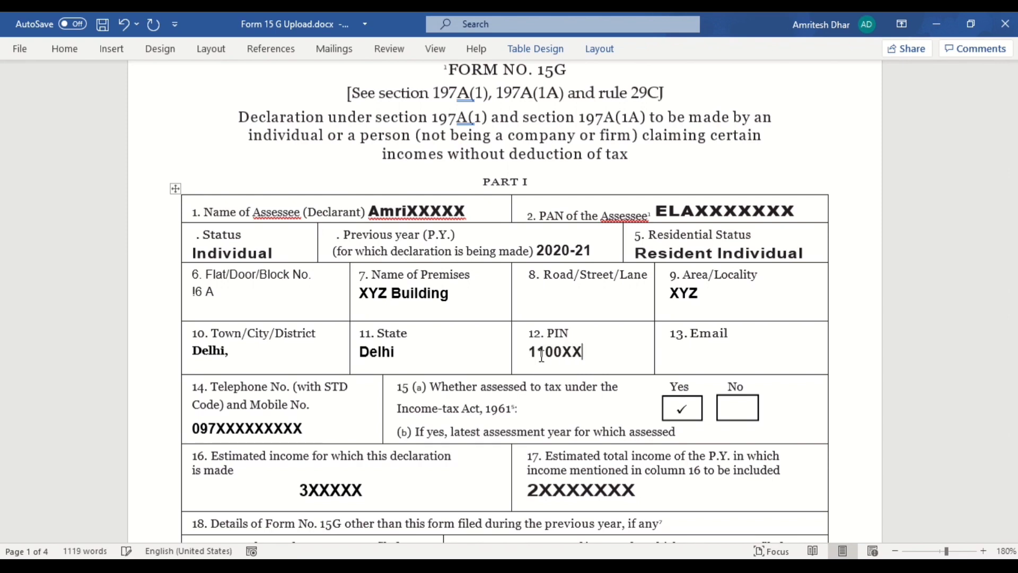
left_click(668, 355)
type("XYZ@xyz")
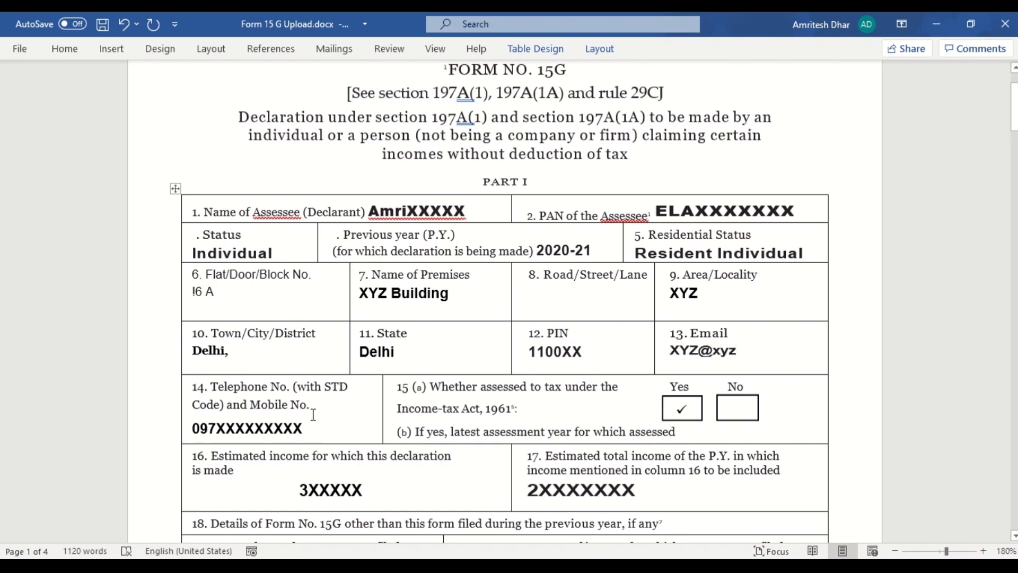
left_click(256, 429)
left_click(689, 407)
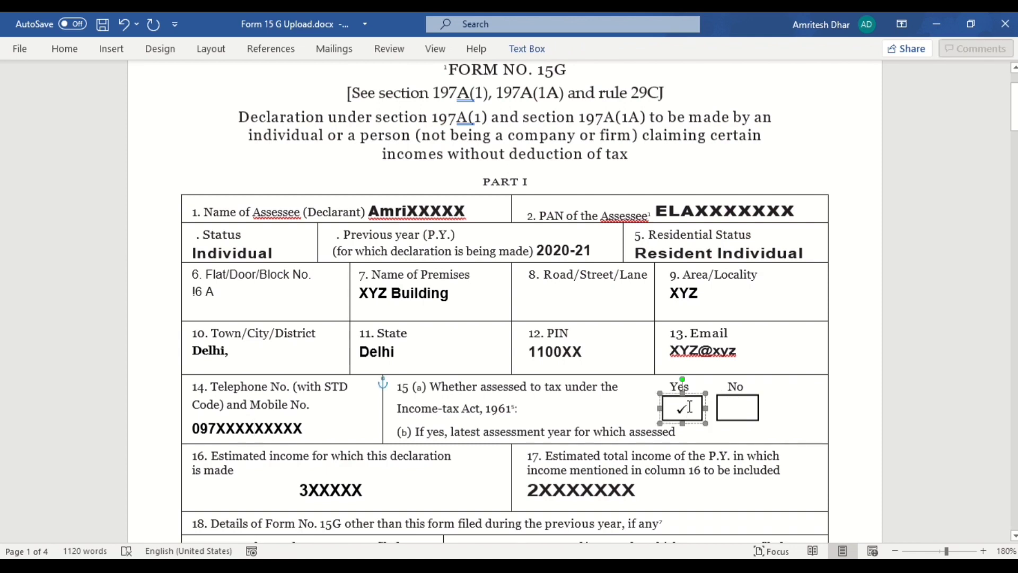
double_click(689, 407)
key("ctrl+c")
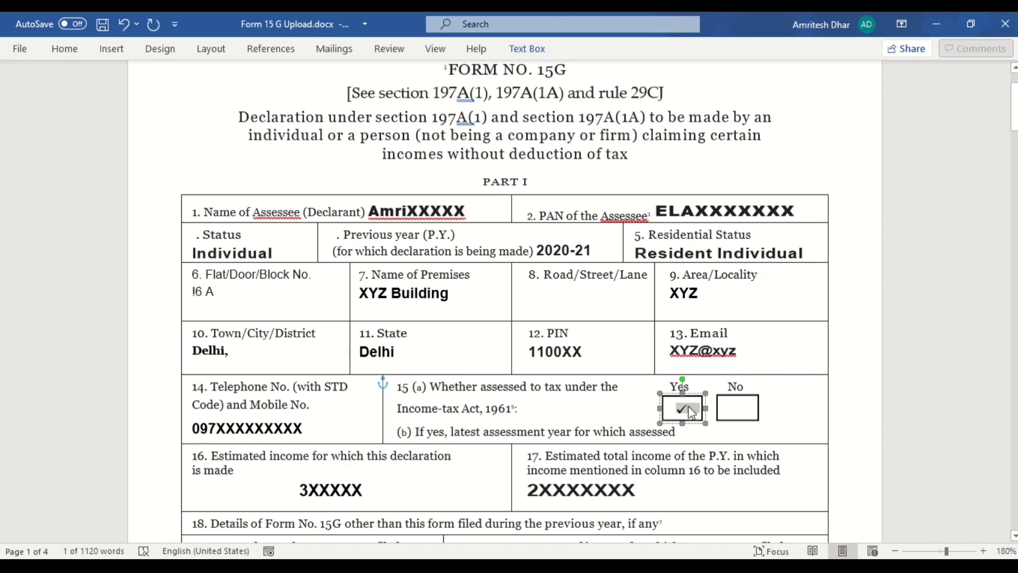
left_click(736, 407)
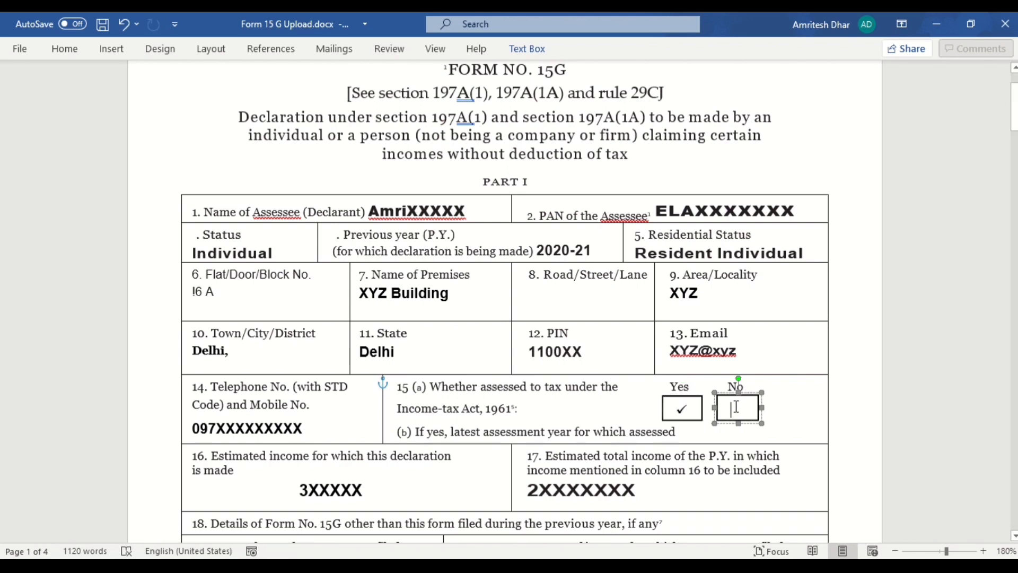
key("ctrl+v")
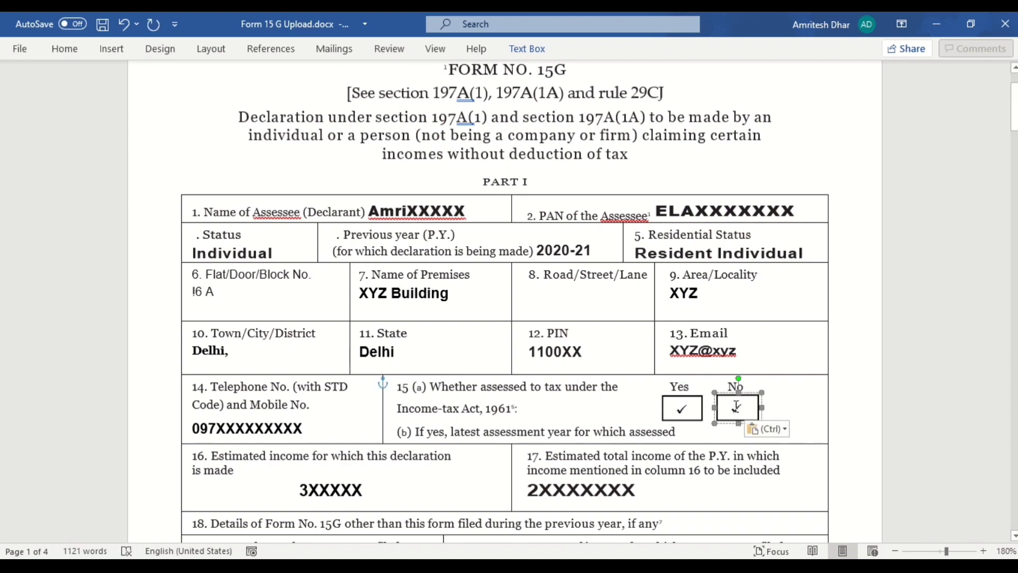
left_click(689, 410)
key("ctrl+z")
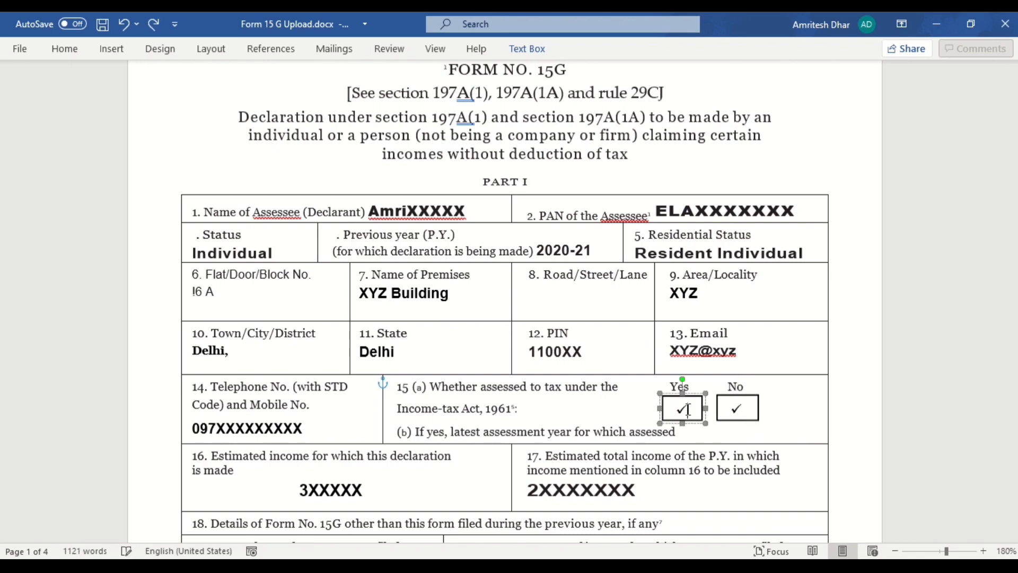
left_click(751, 406)
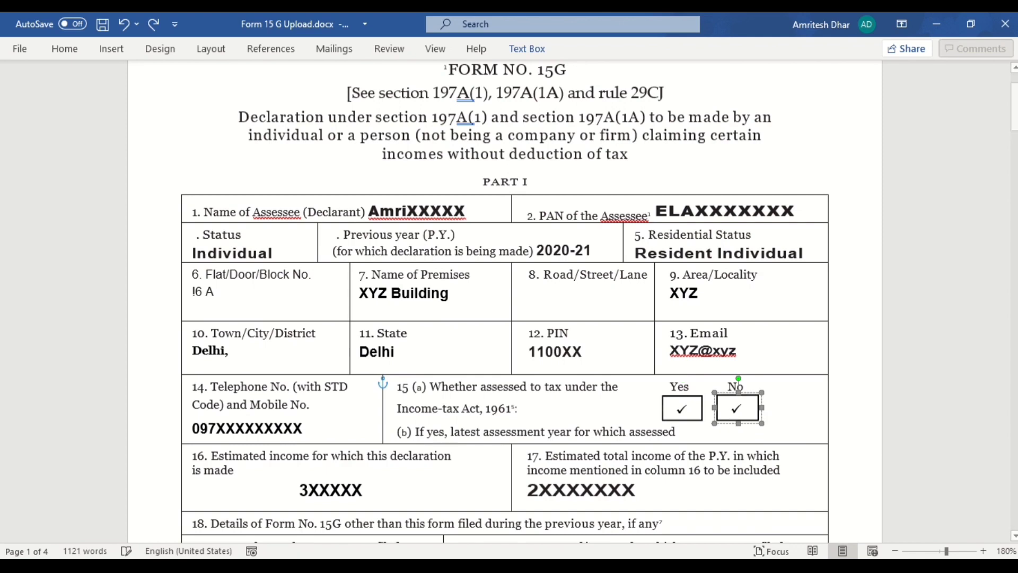
key("BackSpace")
left_click(794, 424)
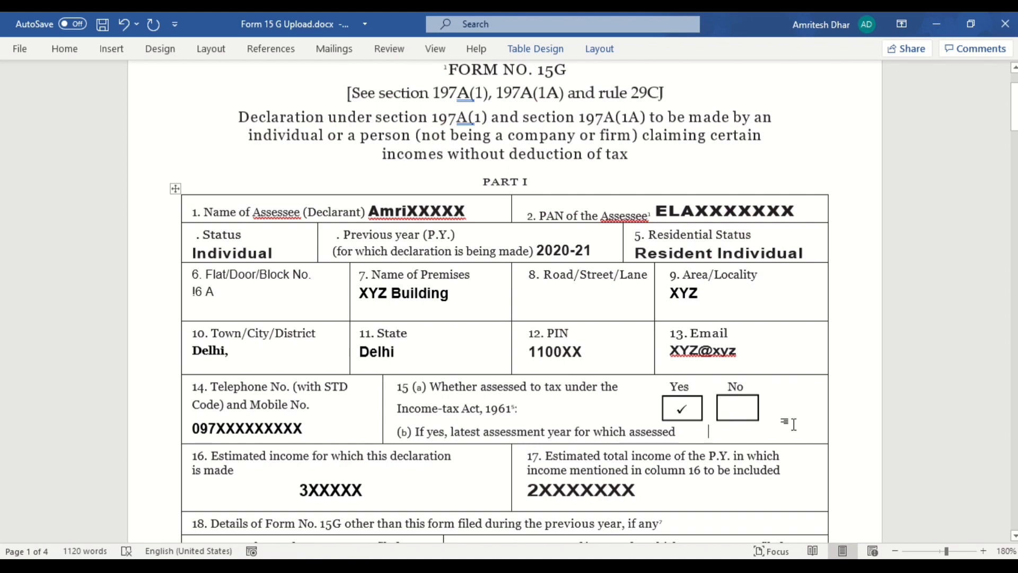
Step: Enter 2020-21 as the latest assessment year for 15(b) and format it bold
type("2020")
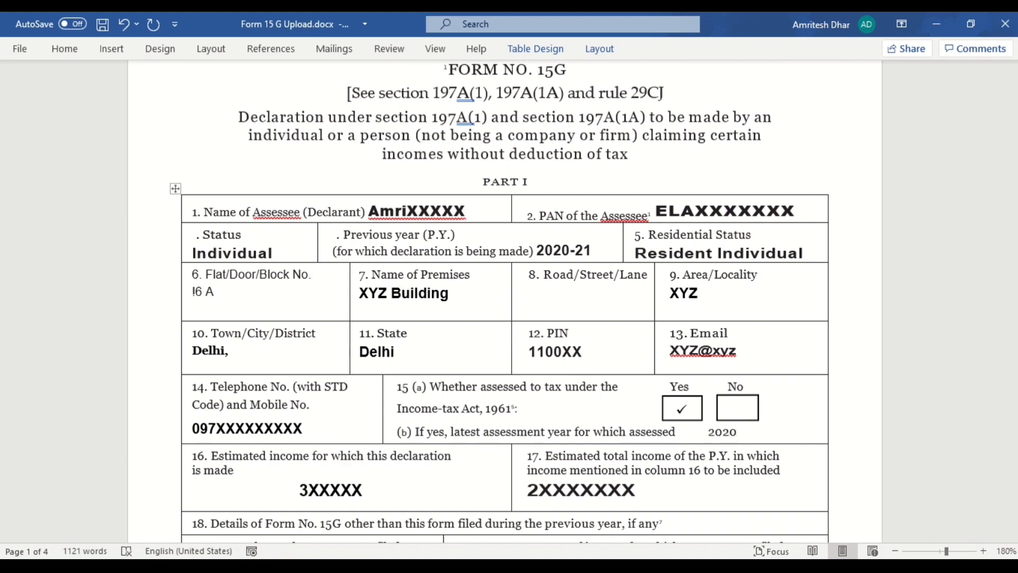
type("-21")
key("ctrl+a")
left_click(794, 425)
key("shift+Left")
key("shift+Left")
key("shift+Left")
key("shift+Left")
key("shift+Left")
key("shift+Left")
key("shift+Left")
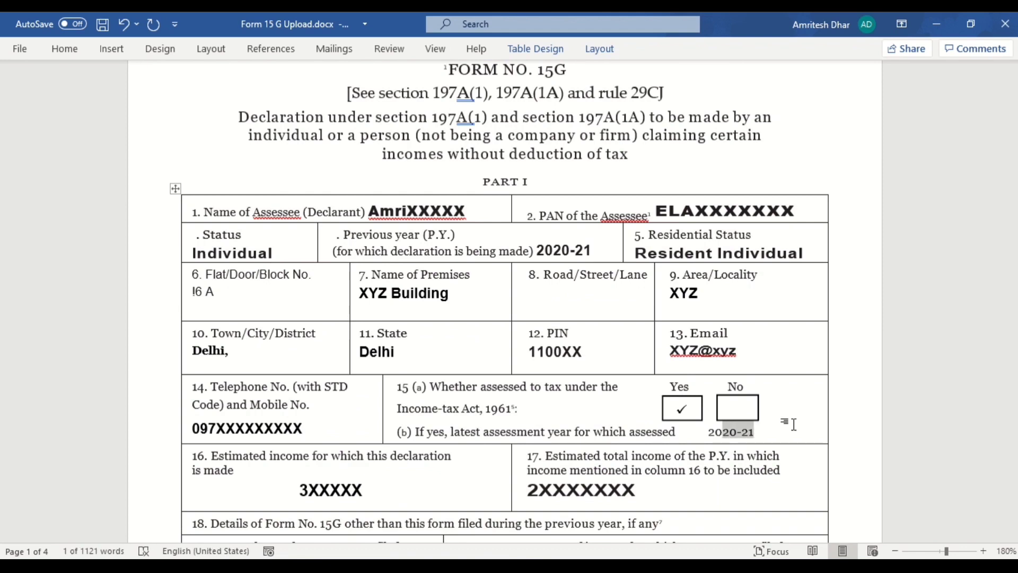
key("ctrl+b")
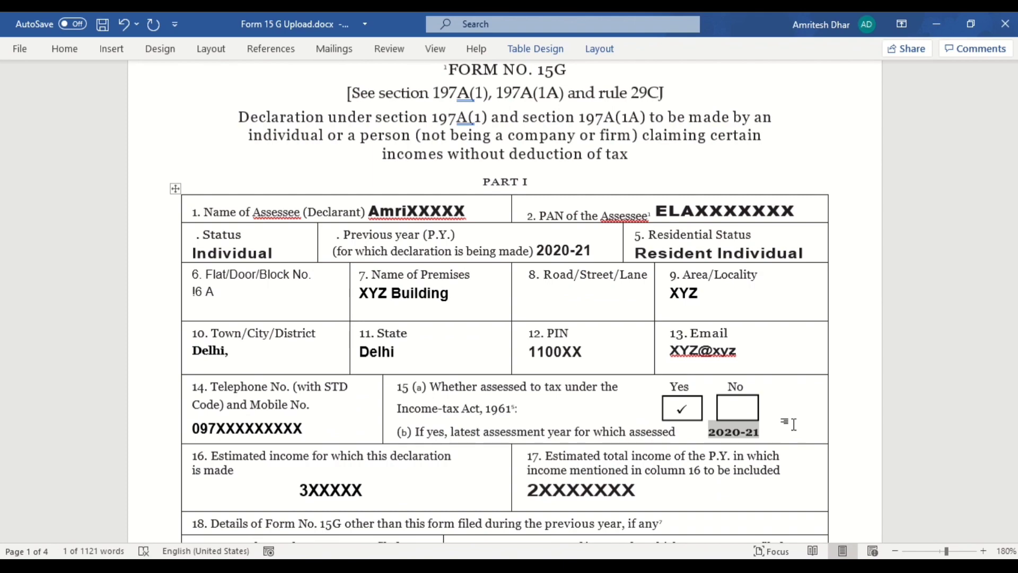
key("Right")
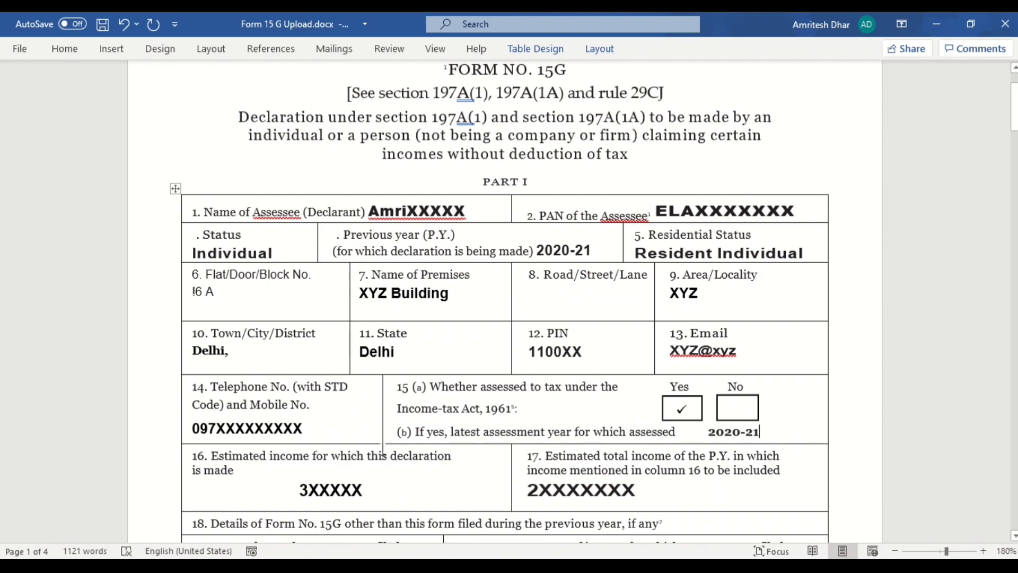
scroll(360, 149, "down", 5)
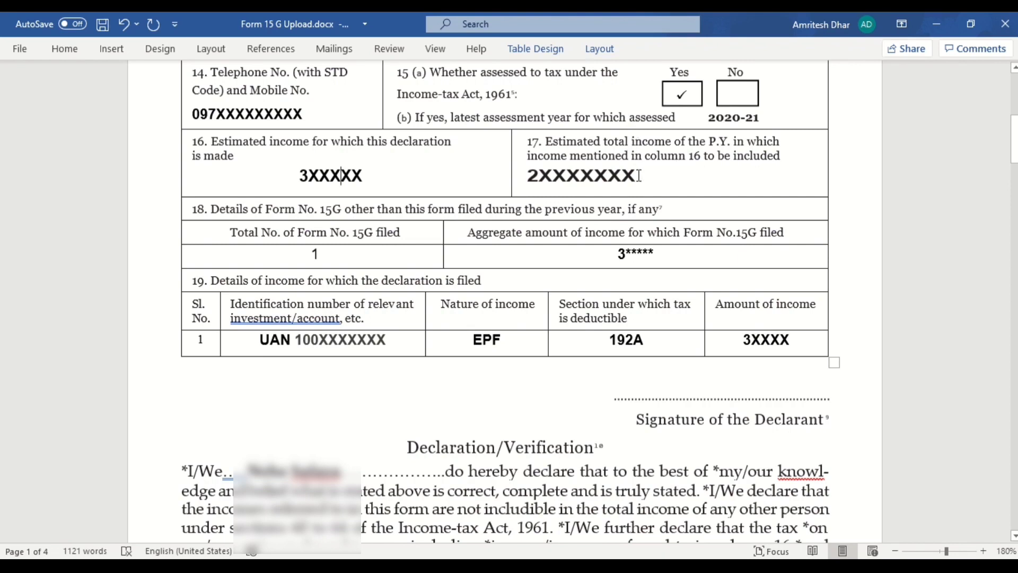
scroll(639, 175, "up", 1)
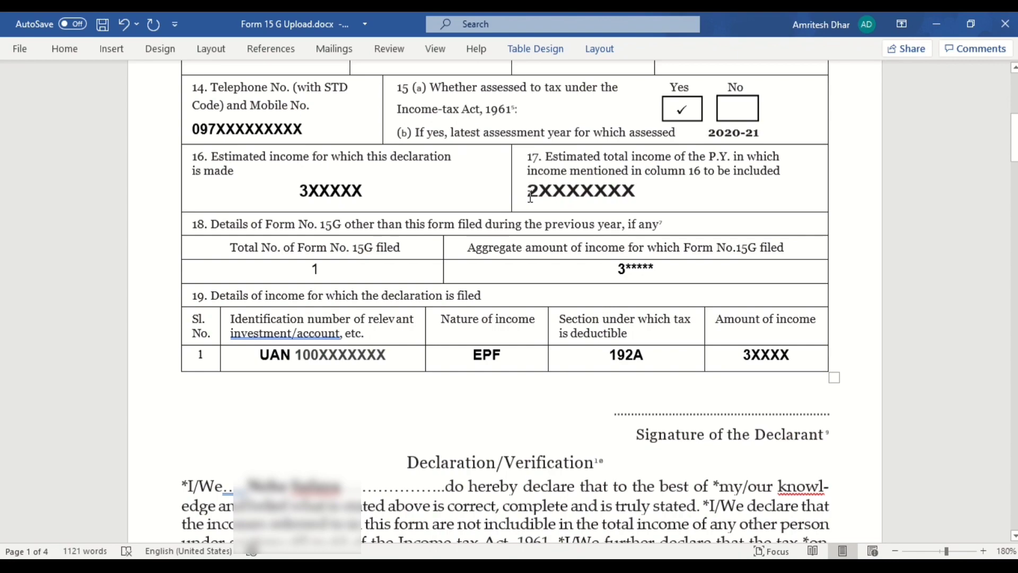
scroll(589, 200, "up", 8)
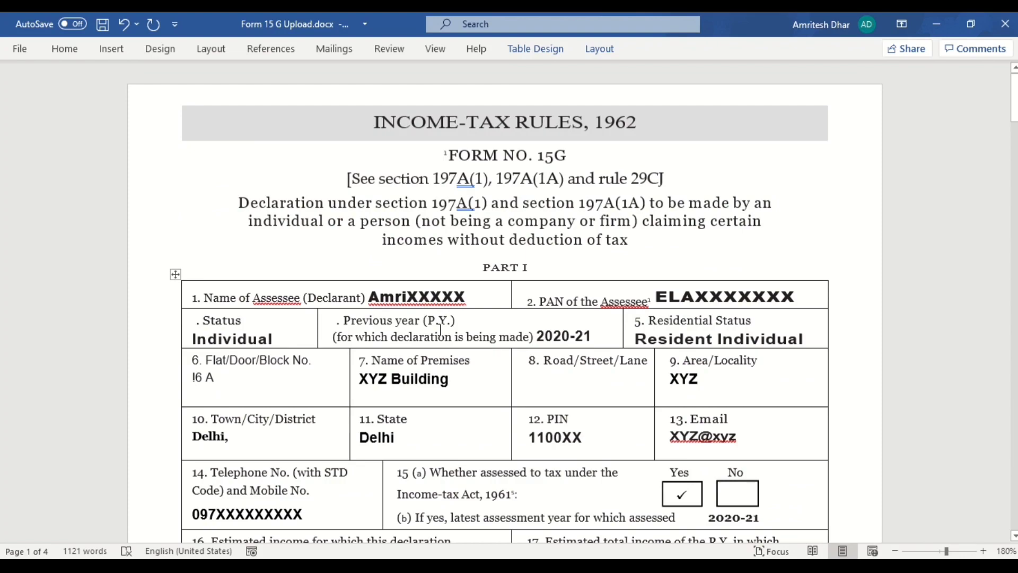
scroll(541, 331, "down", 10)
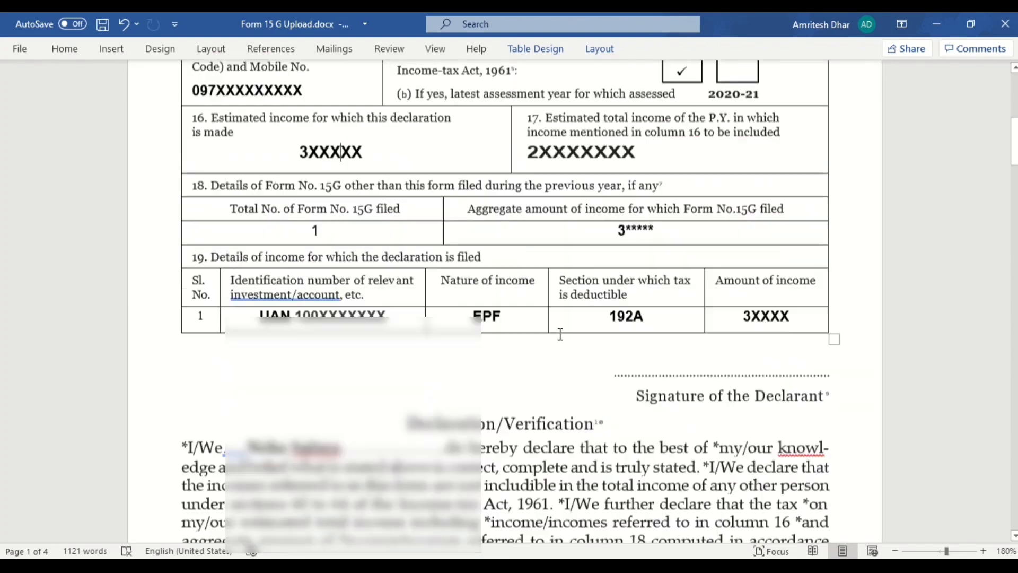
scroll(560, 334, "up", 2)
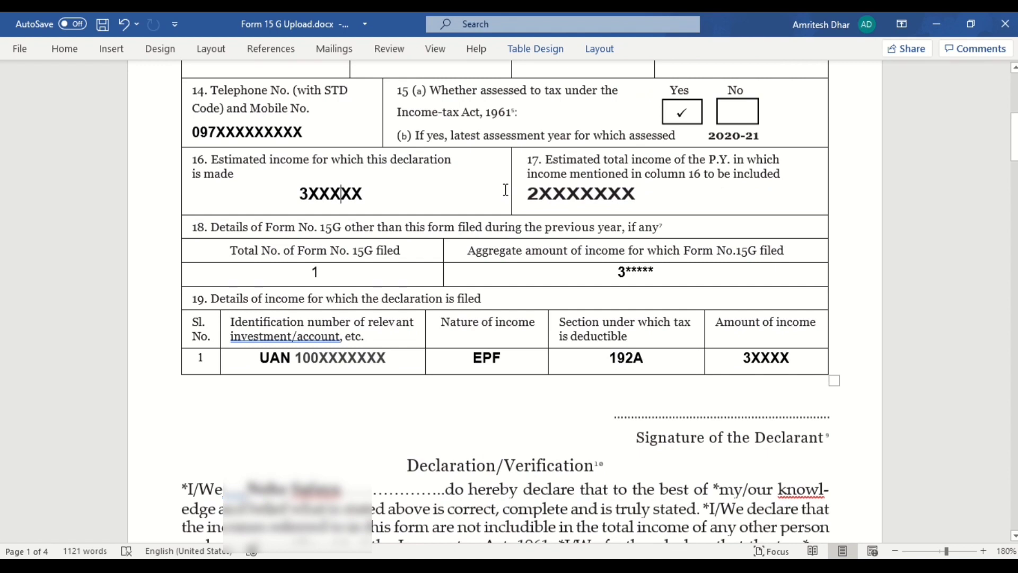
left_click(542, 194)
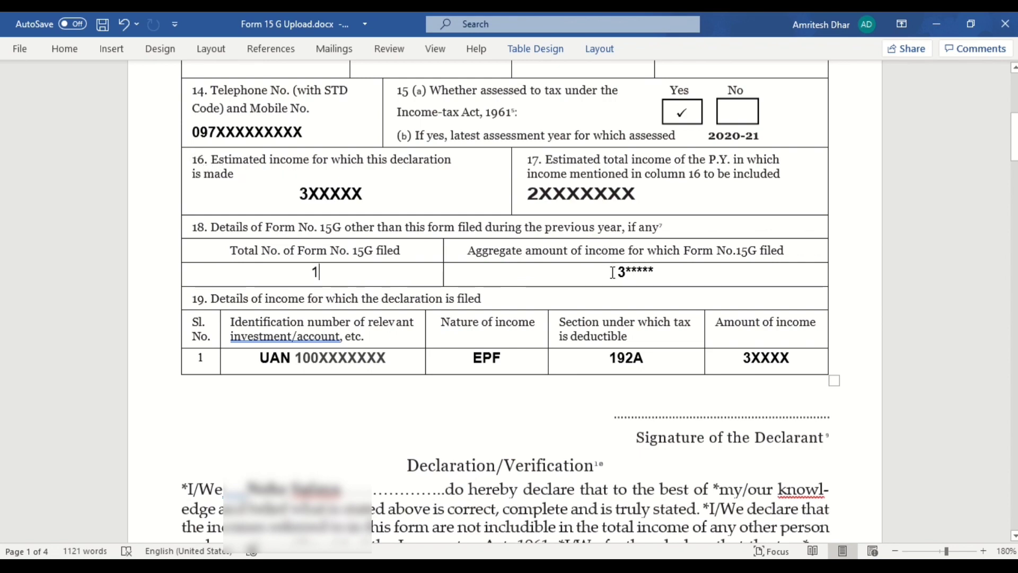
left_click(643, 274)
scroll(419, 365, "down", 3)
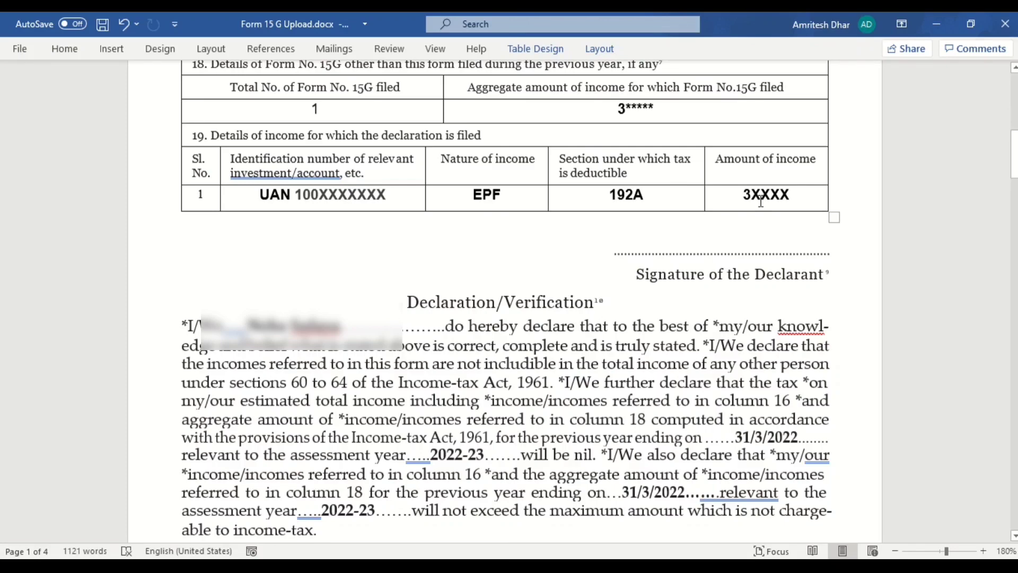
scroll(761, 202, "up", 5)
scroll(762, 202, "down", 1)
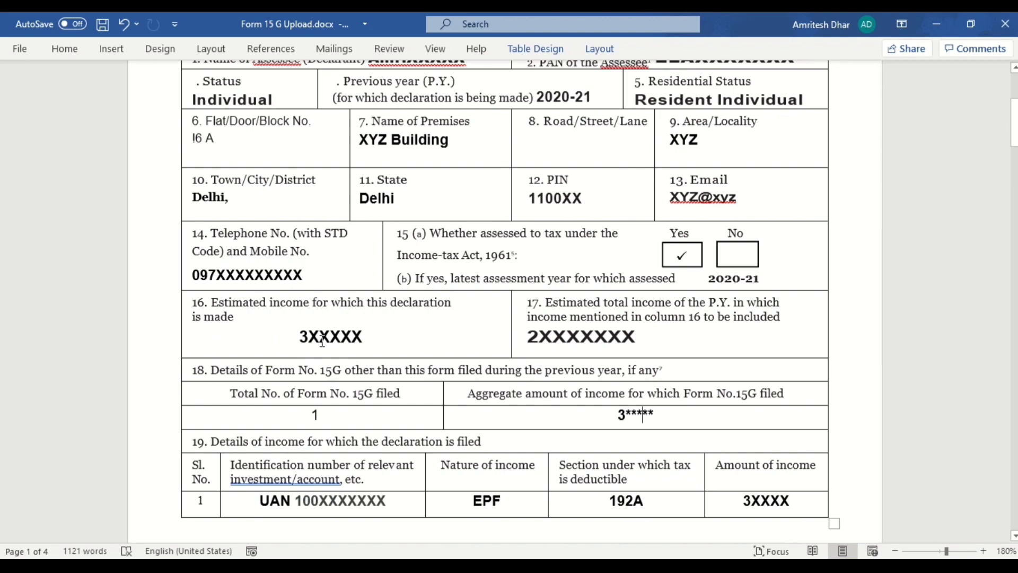
scroll(318, 339, "down", 4)
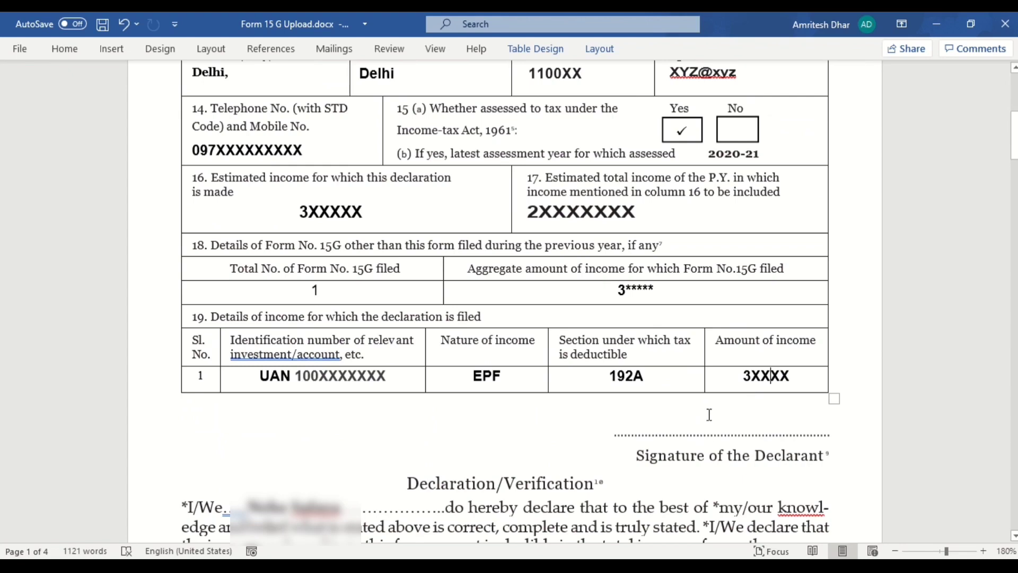
left_click(660, 418)
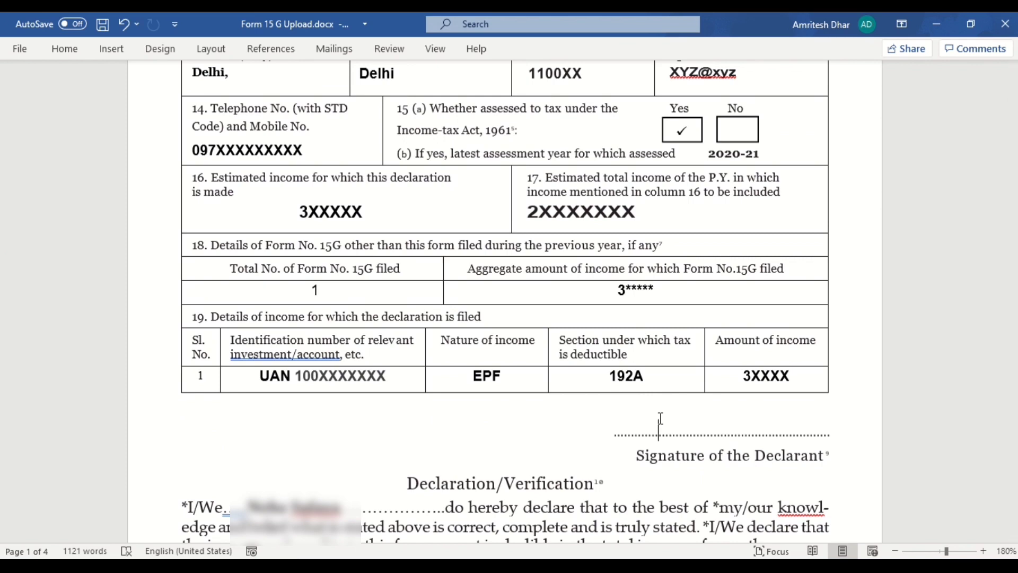
type("N")
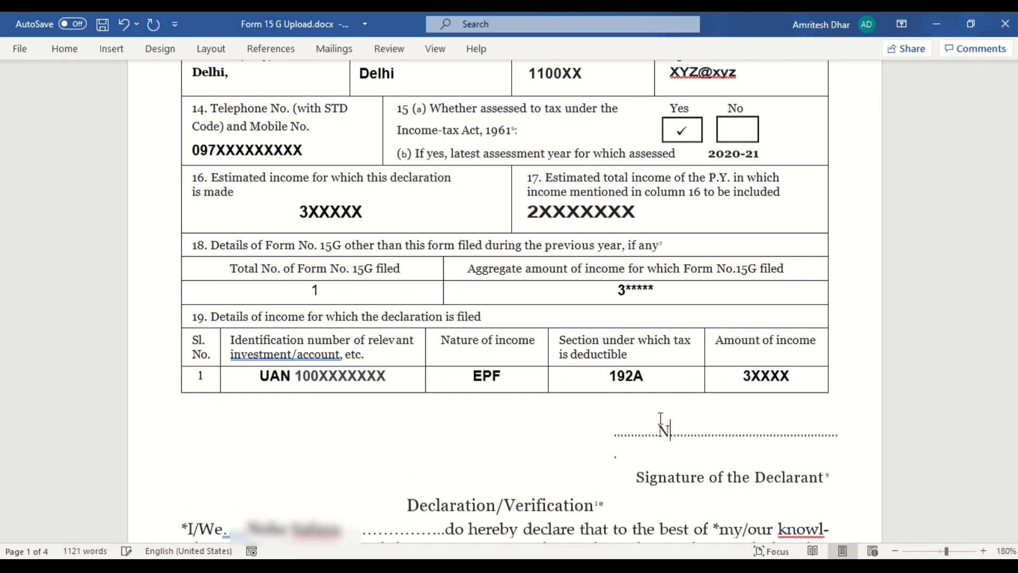
key("BackSpace")
type("A")
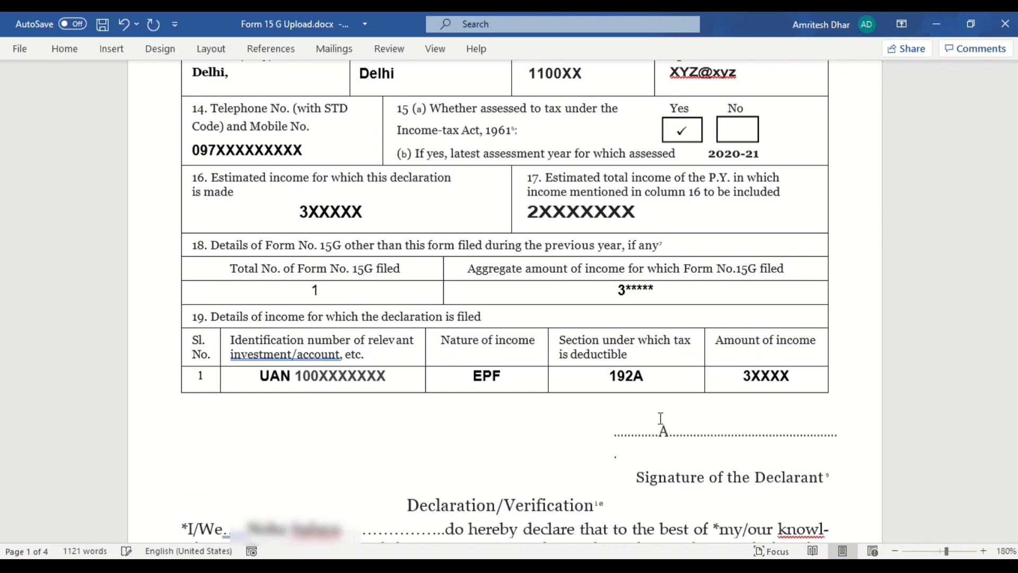
key("BackSpace")
key("shift+Right")
key("shift+Right")
key("shift+Right")
key("shift+Right")
key("shift+Right")
key("shift+Right")
key("shift+Right")
key("shift+Right")
key("shift+Right")
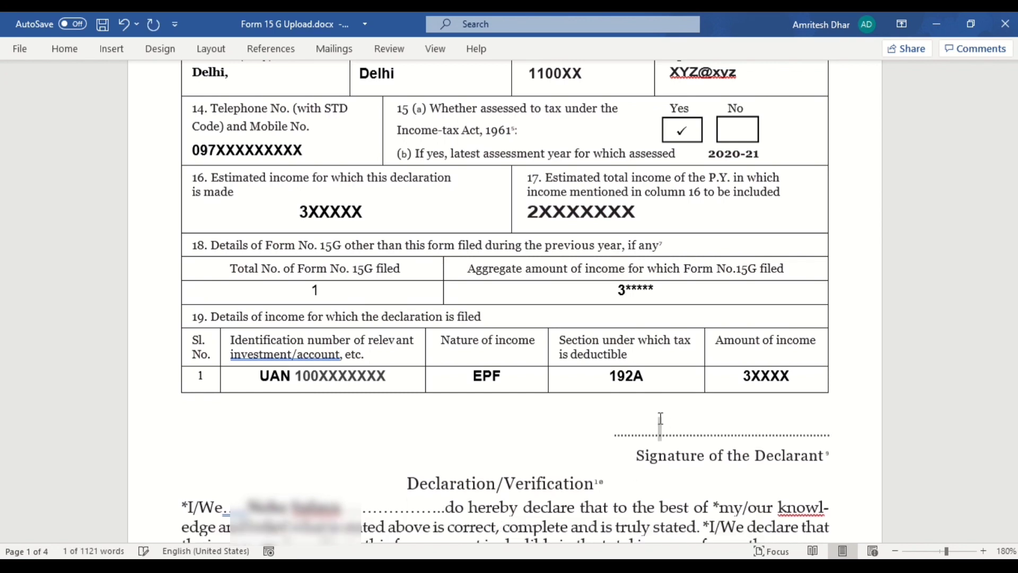
key("shift+Right")
key("shift+Right")
key("shift+Right")
key("shift+Right")
key("shift+Right")
key("shift+Right")
key("shift+Right")
key("shift+Right")
key("shift+Right")
key("shift+Right")
key("shift+Right")
key("shift+Right")
key("shift+Right")
key("shift+Right")
key("shift+Right")
key("shift+Right")
key("shift+Right")
key("shift+Right")
key("shift+Right")
key("shift+Right")
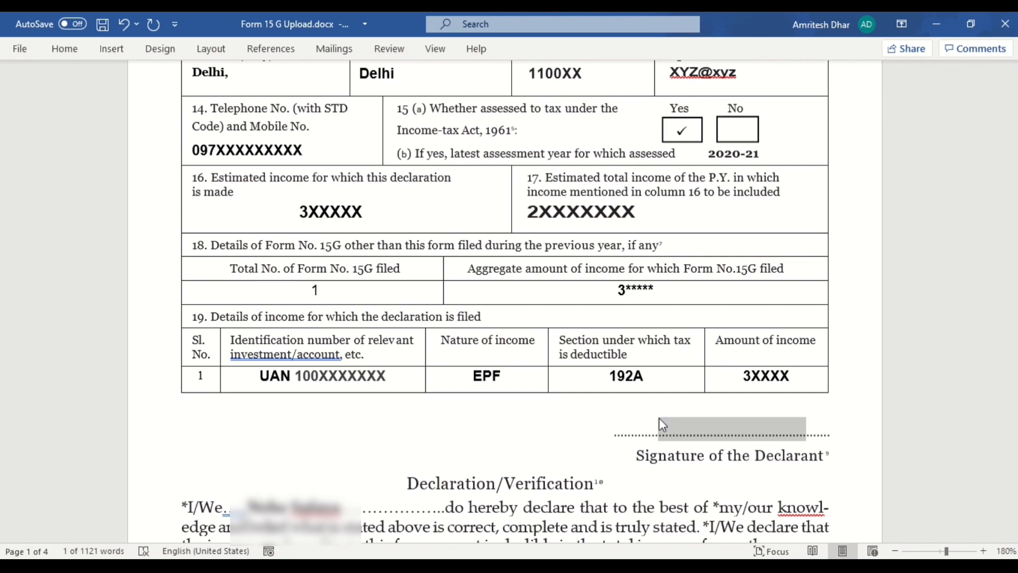
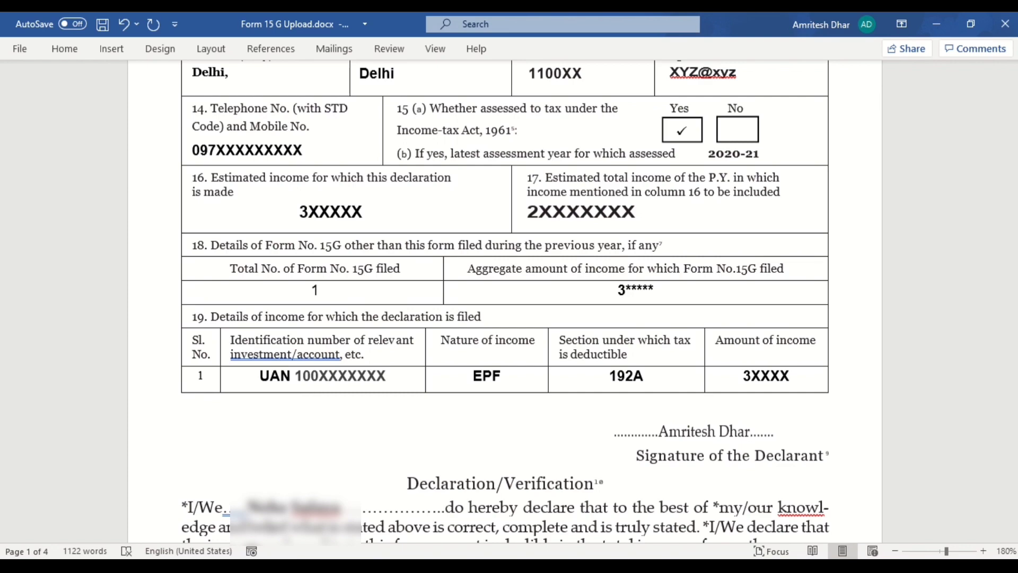
key("ctrl+z")
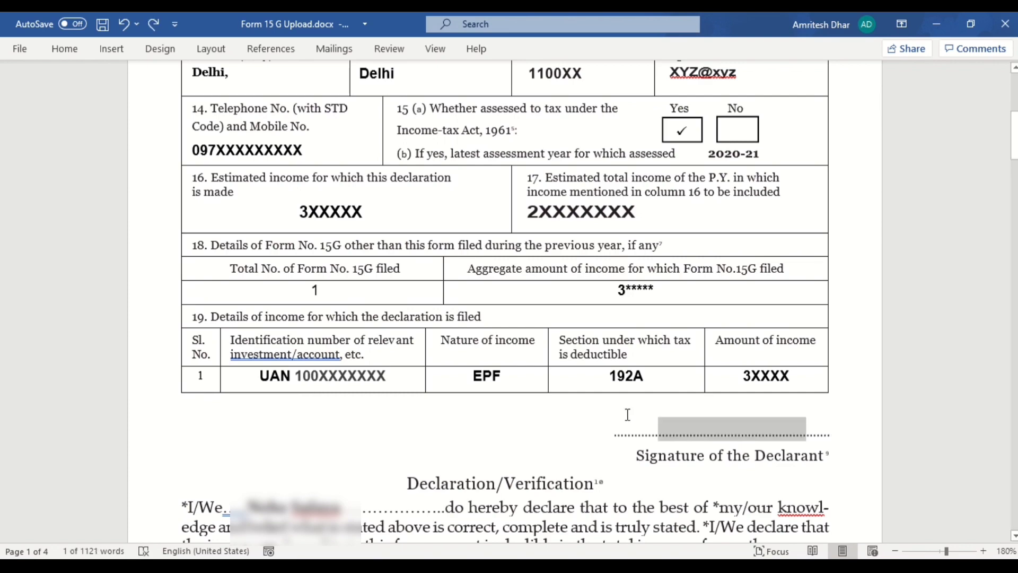
left_click(628, 414)
scroll(627, 414, "down", 3)
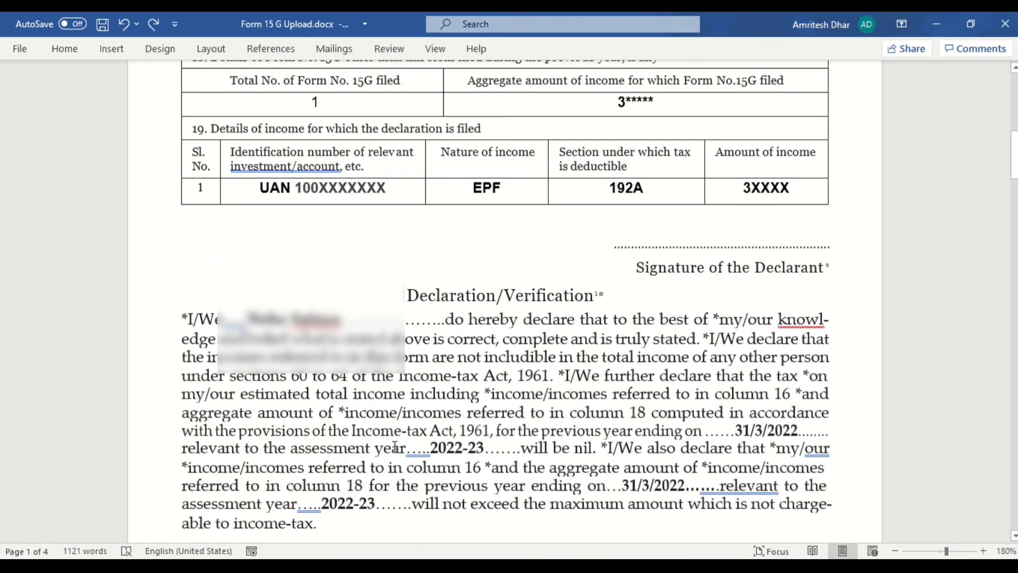
Step: Replace the old declaration name with the declarant's first name and surname, bolding the surname
left_click(333, 318)
left_click_drag(340, 318, 243, 318)
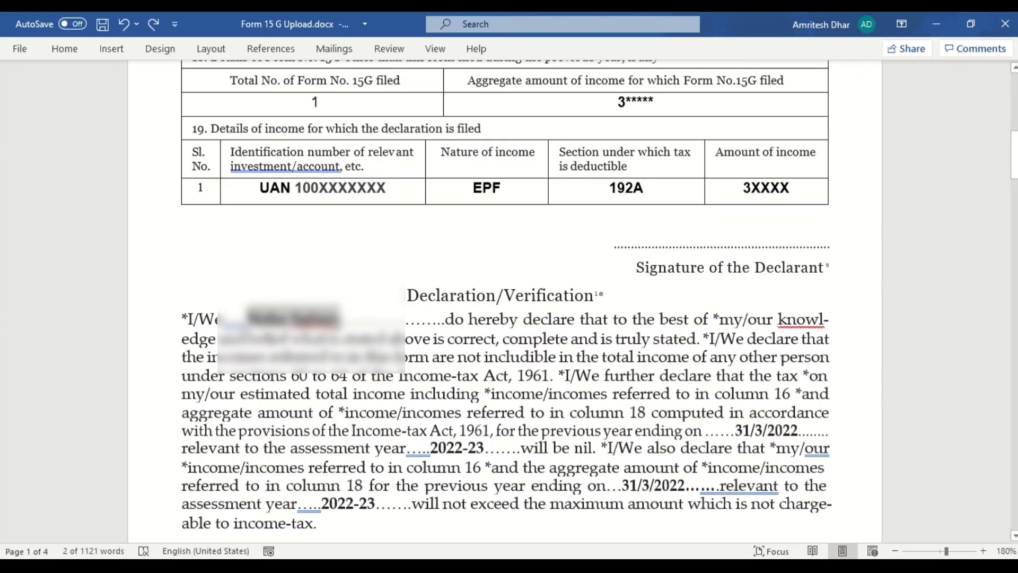
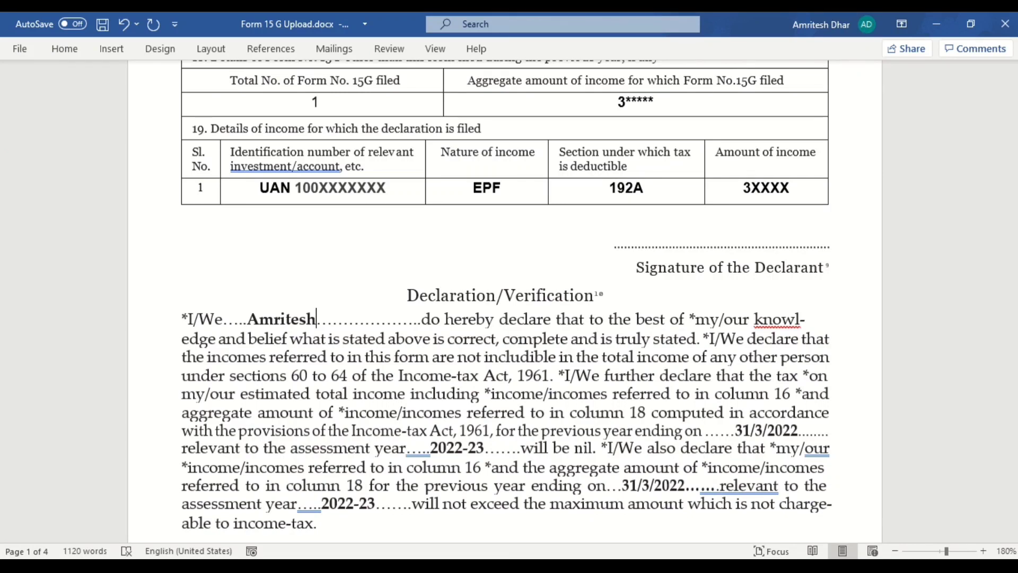
double_click(335, 321)
key("shift+Left")
key("shift+Left")
key("shift+Left")
key("shift+Left")
key("shift+Left")
key("shift+Left")
key("shift+Left")
key("shift+Left")
key("shift+Left")
key("shift+Left")
key("shift+Left")
key("shift+Left")
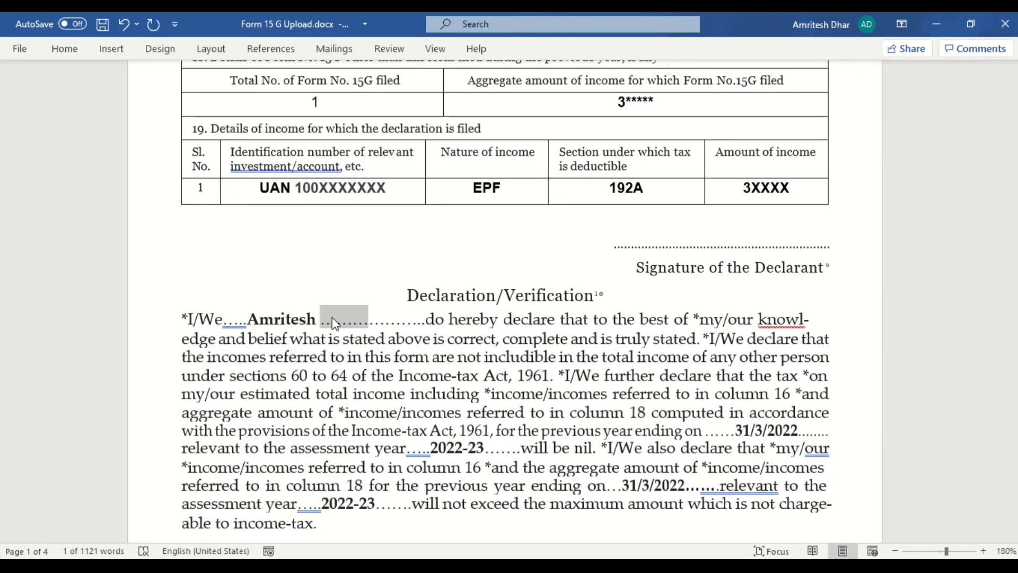
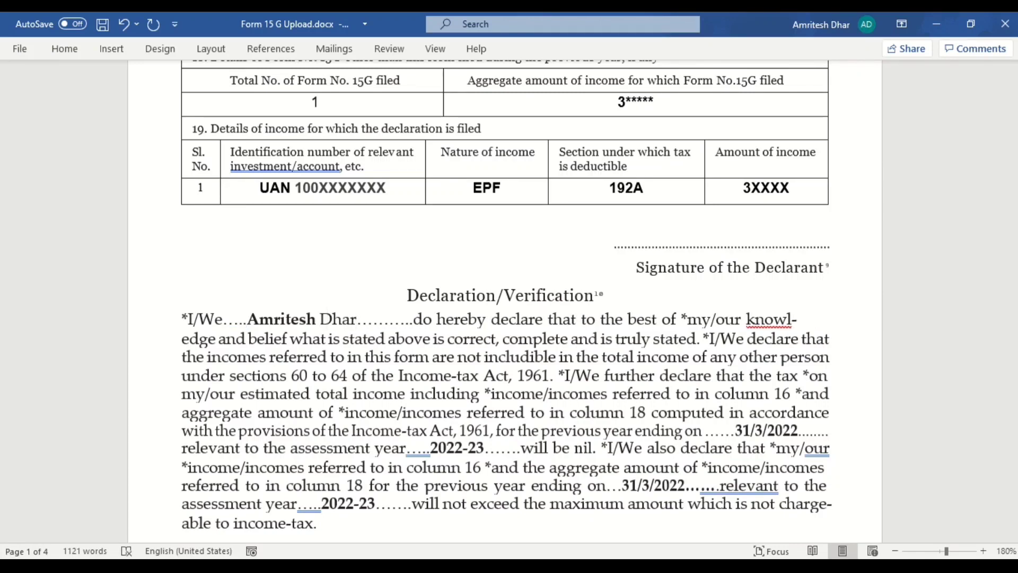
double_click(333, 318)
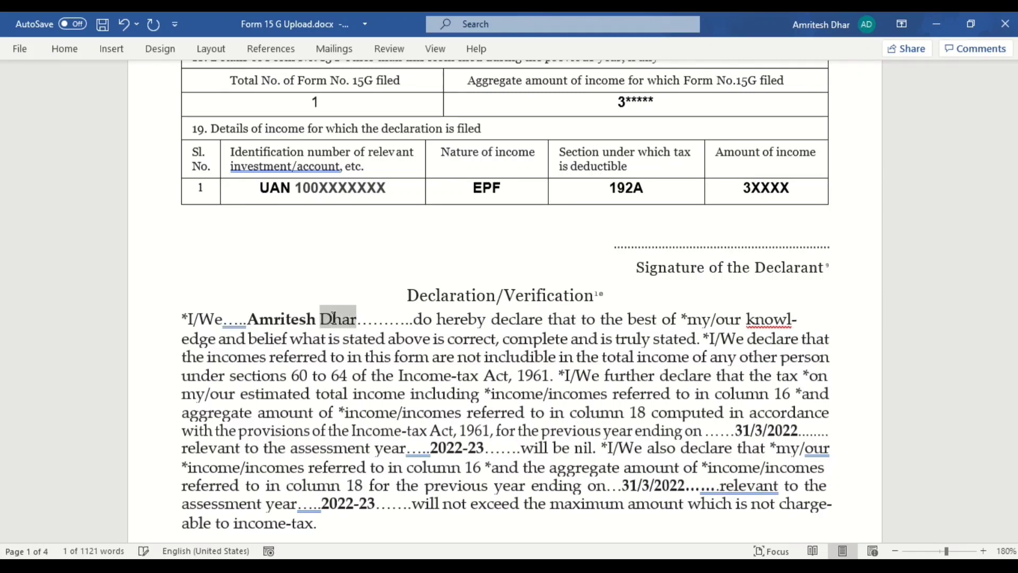
key("ctrl+b")
left_click(334, 318)
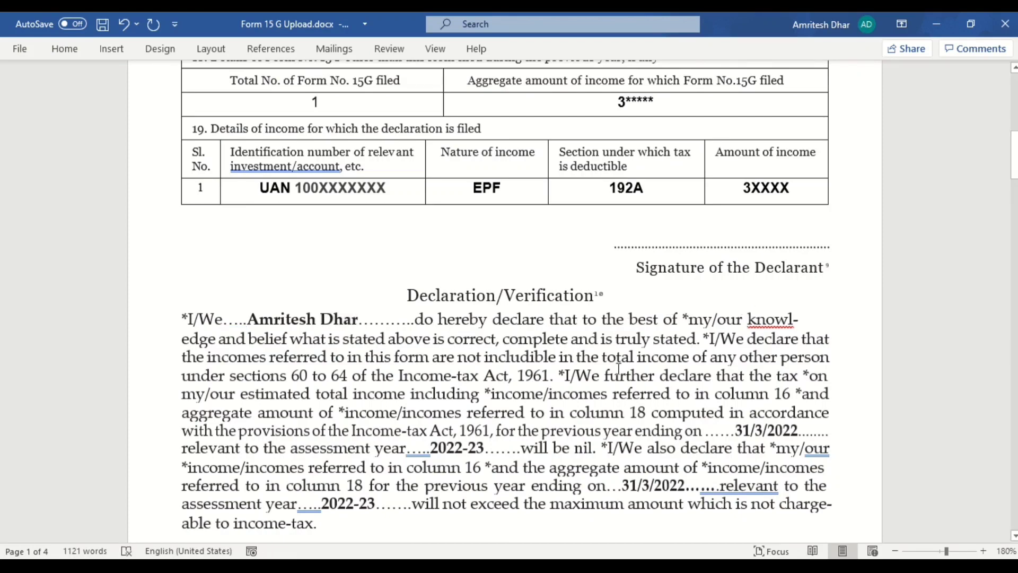
scroll(586, 448, "down", 2)
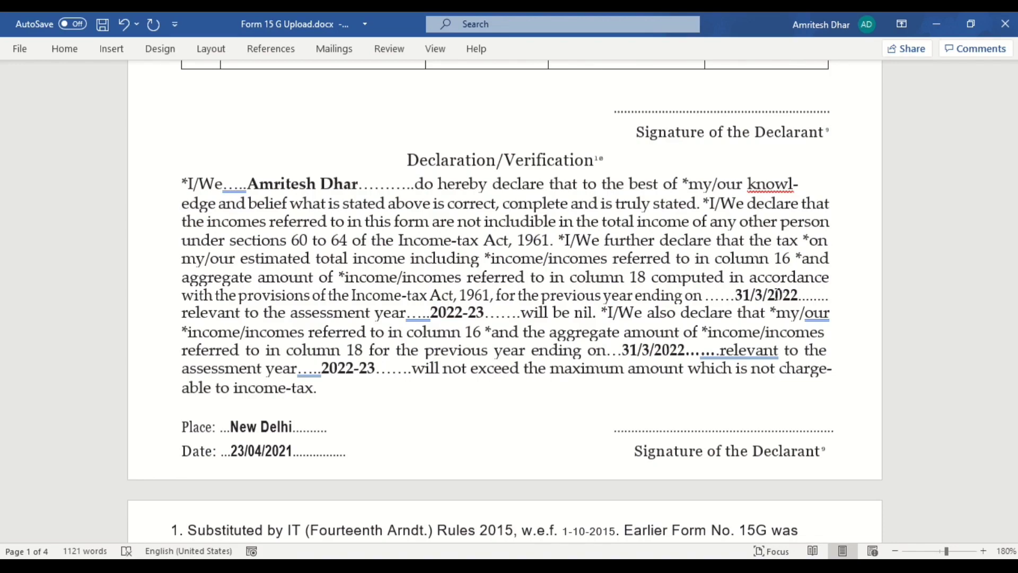
left_click(775, 295)
left_click(799, 293)
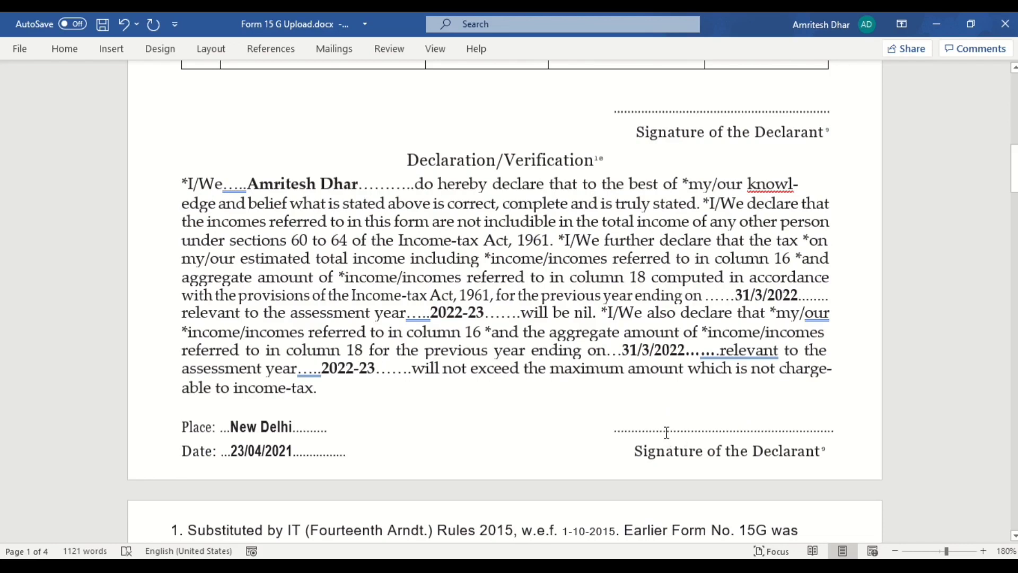
Step: Scroll through the filled form to review it, then save the document with Ctrl+S
mouse_move(662, 432)
left_mouse_down()
mouse_move(785, 441)
mouse_move(736, 438)
mouse_move(774, 423)
left_mouse_up()
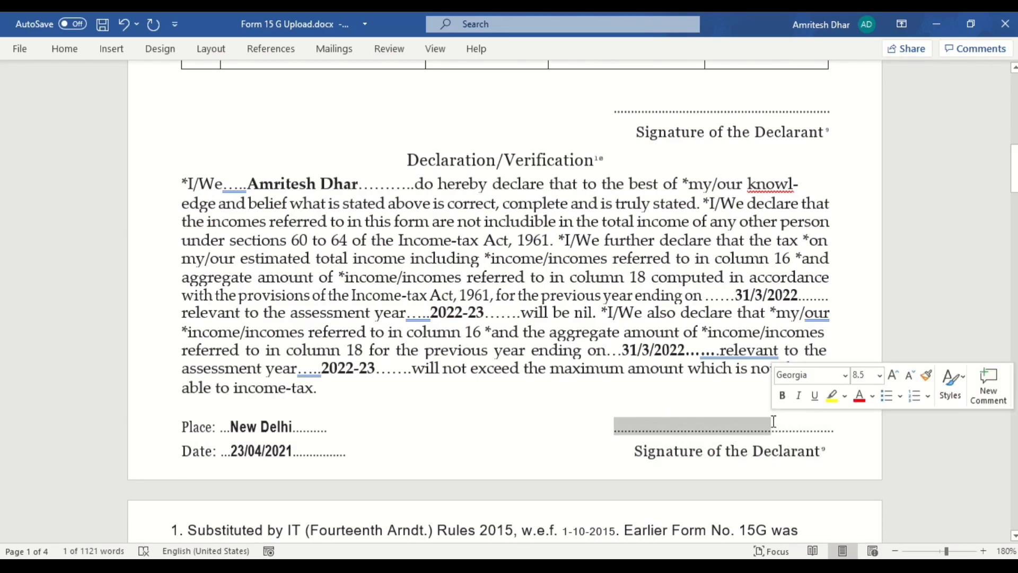
left_click(708, 391)
scroll(708, 391, "down", 5)
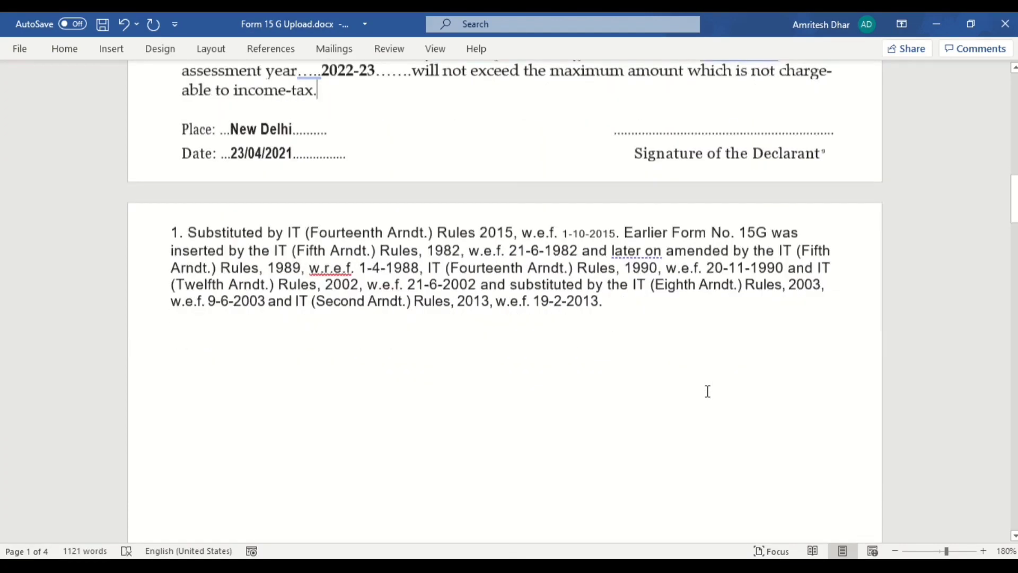
scroll(708, 391, "down", 10)
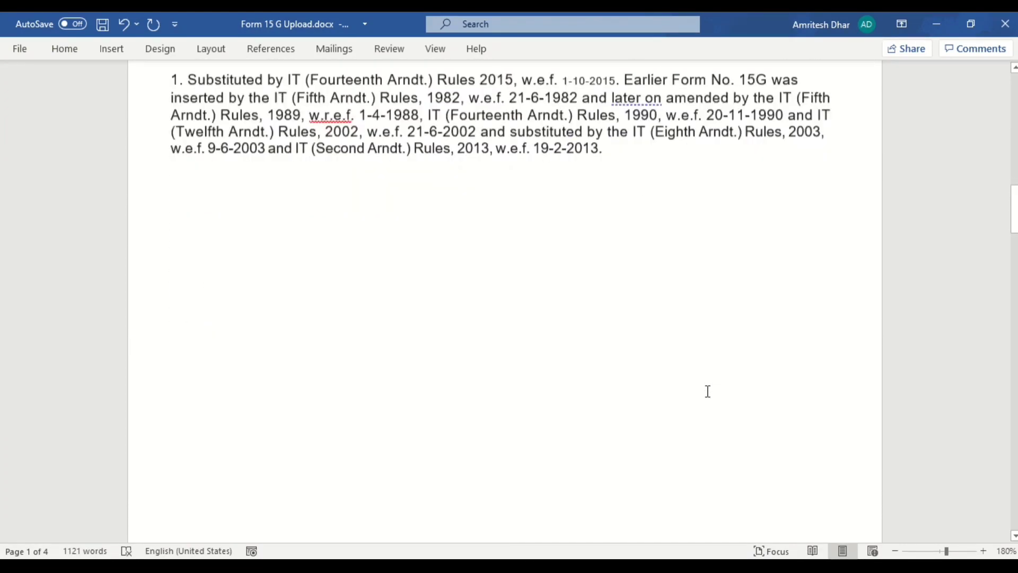
scroll(708, 392, "down", 10)
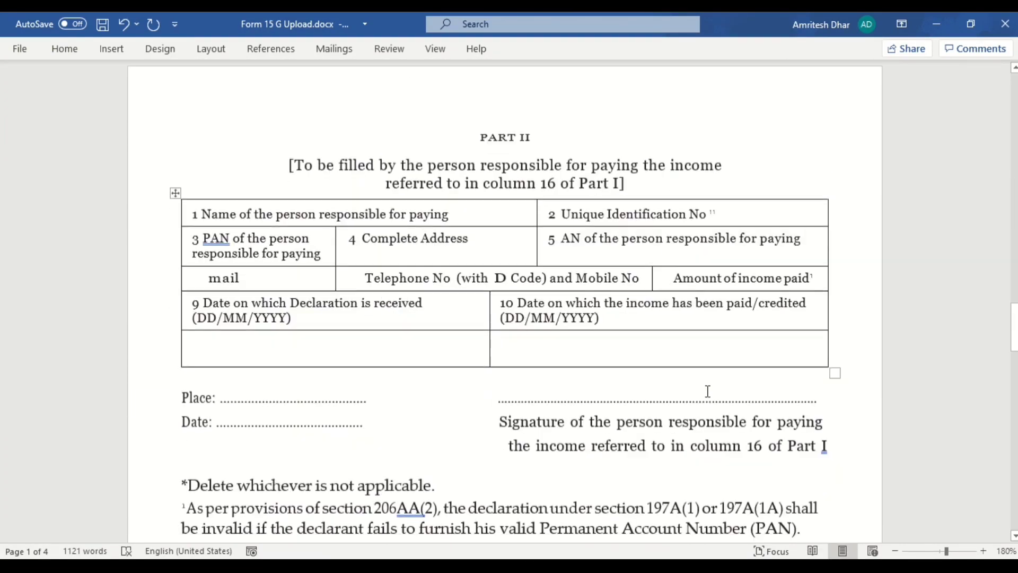
scroll(708, 391, "down", 10)
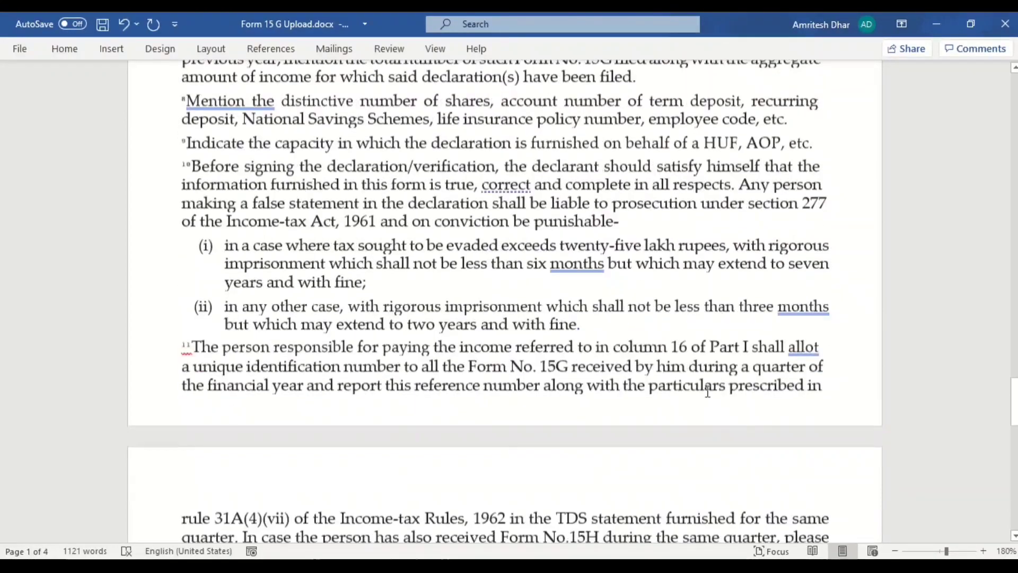
scroll(708, 391, "up", 20)
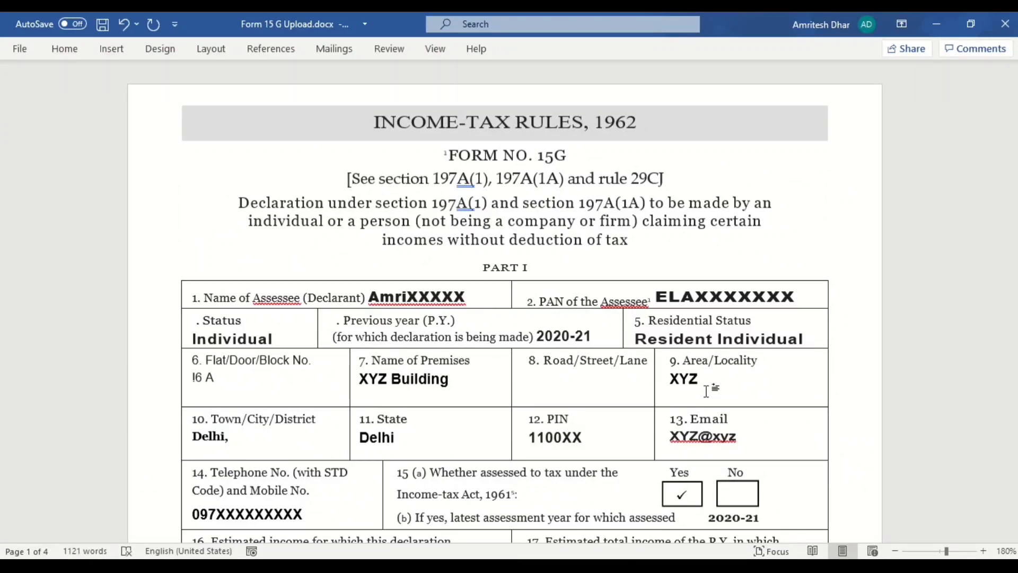
key("ctrl+s")
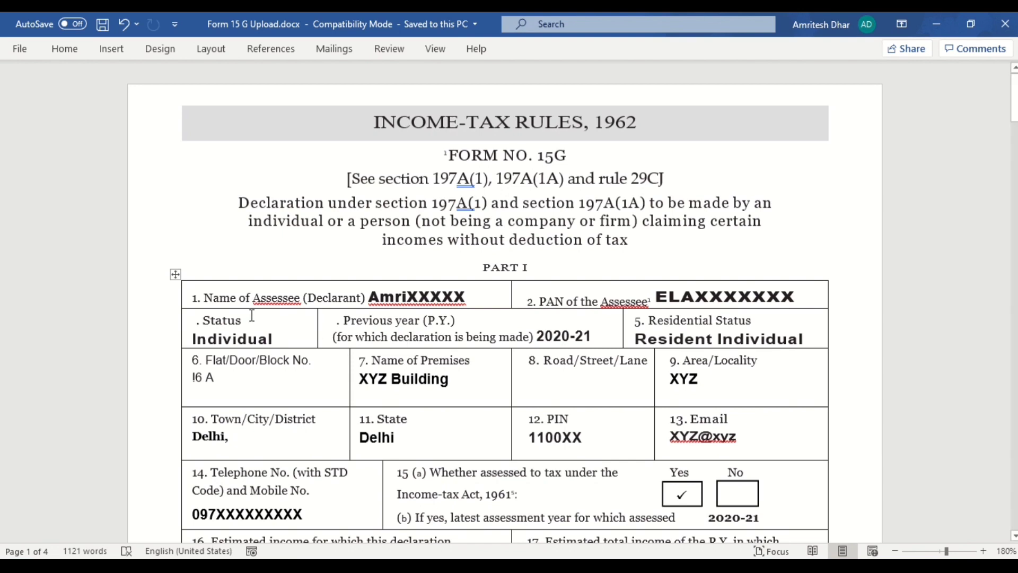
Step: Export the document as a PDF to the Desktop, prefixing the file name with the declarant's first name
left_click(24, 52)
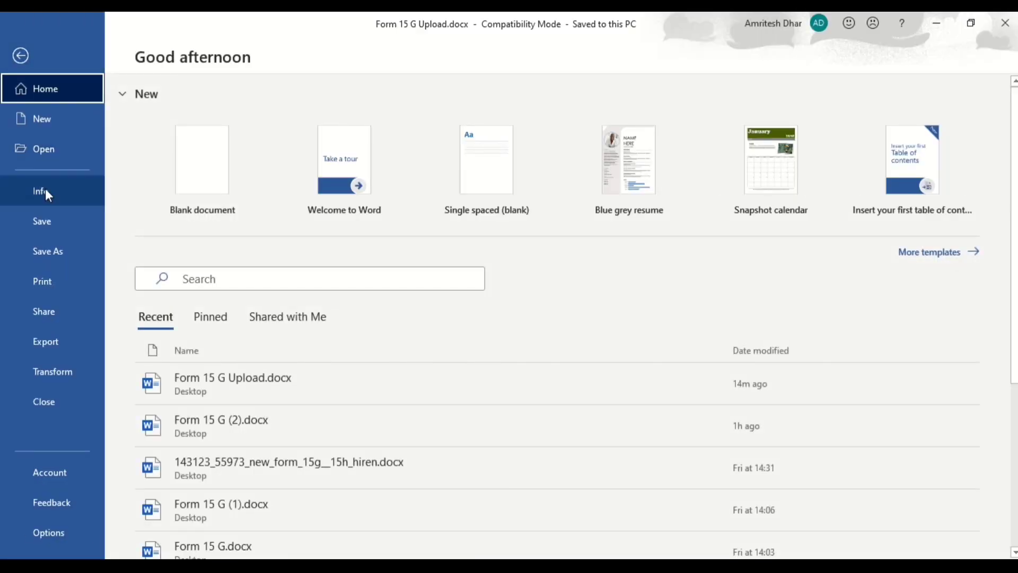
left_click(55, 344)
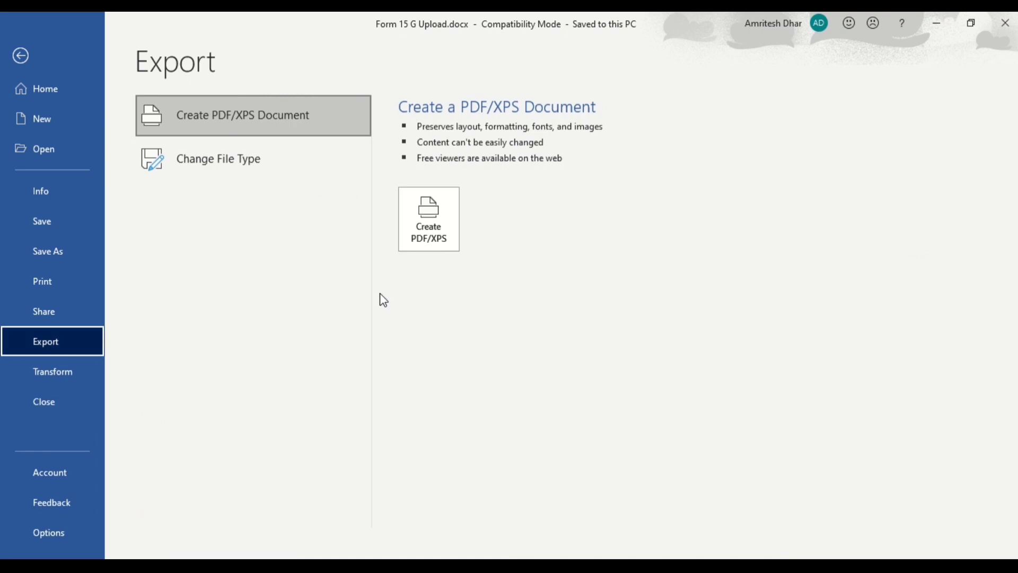
left_click(432, 240)
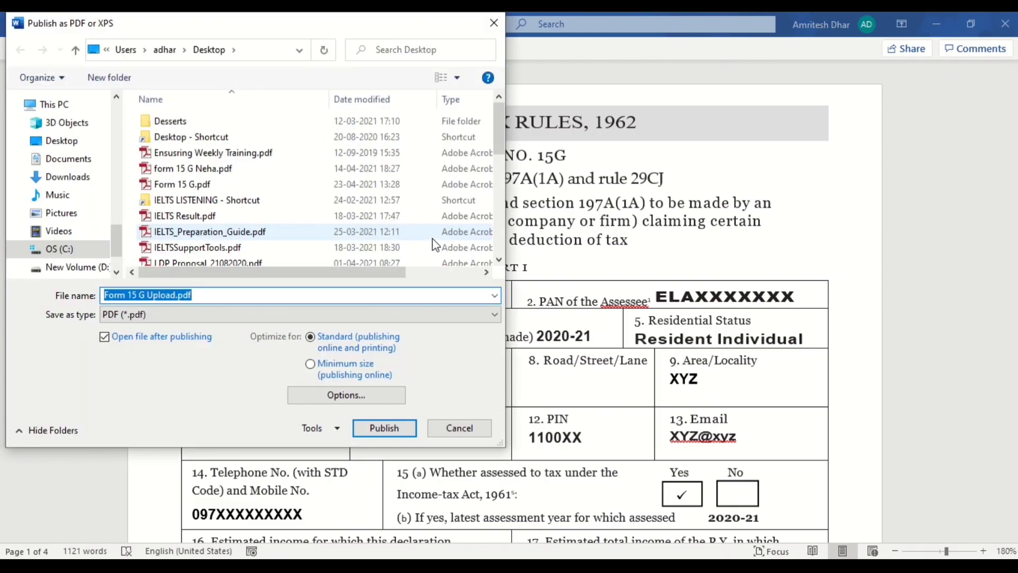
left_click(62, 145)
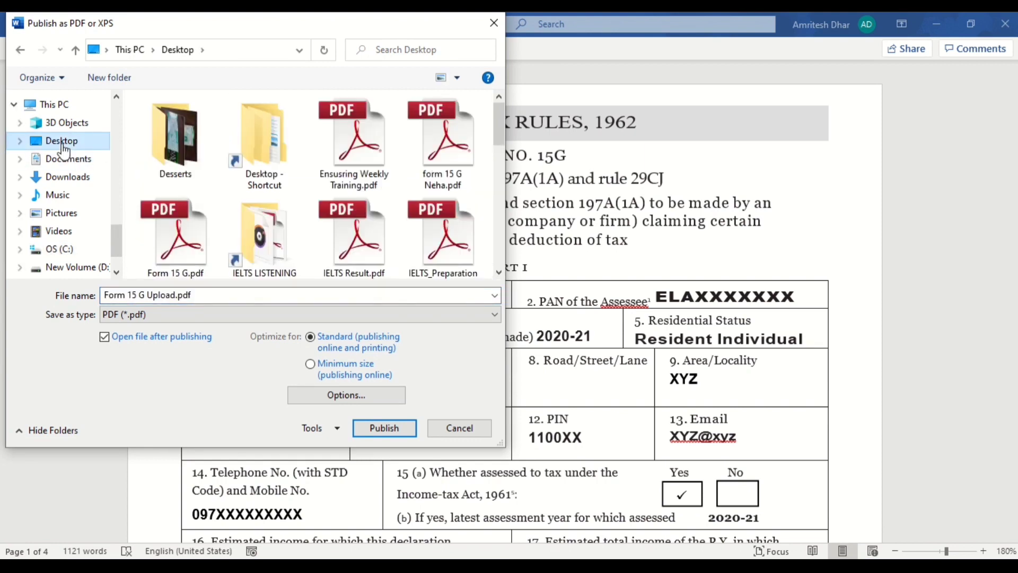
left_click(132, 295)
left_click(132, 295)
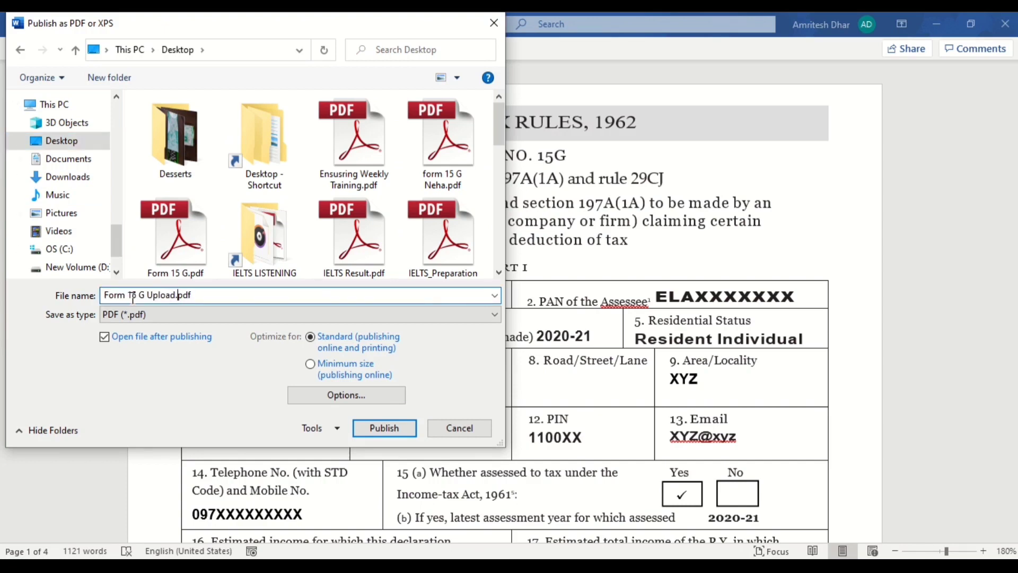
type("Amrites")
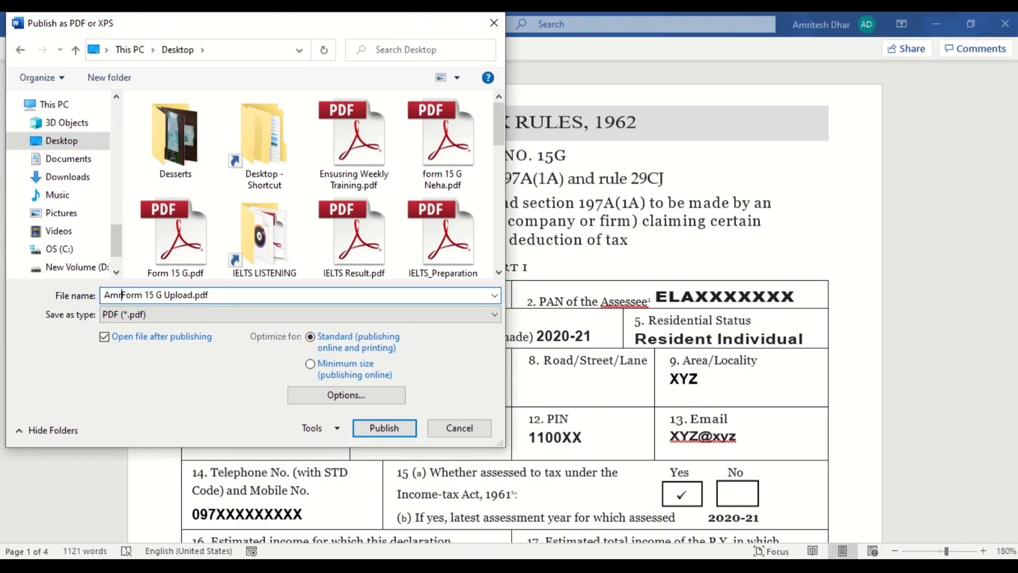
type("h")
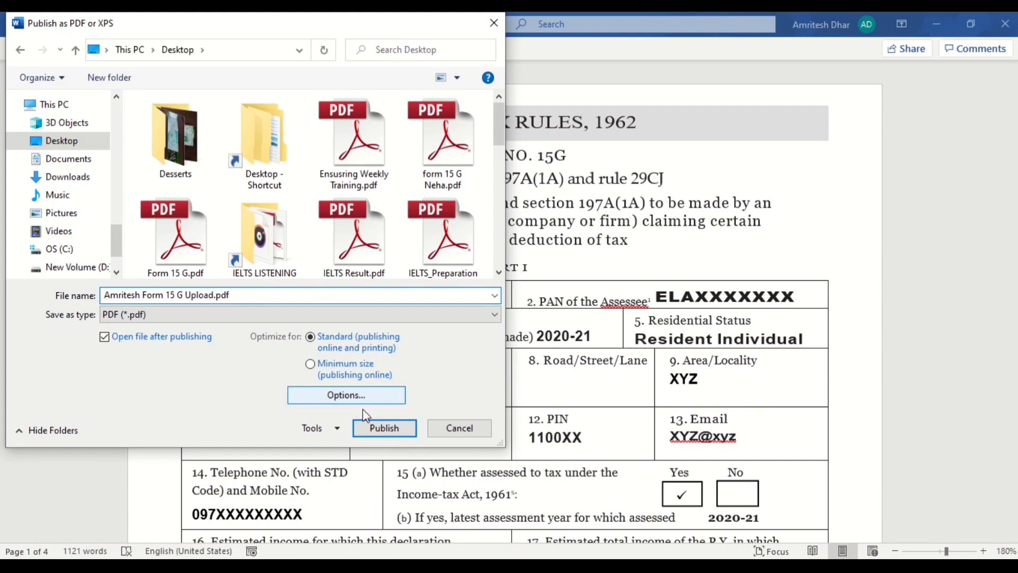
left_click(381, 431)
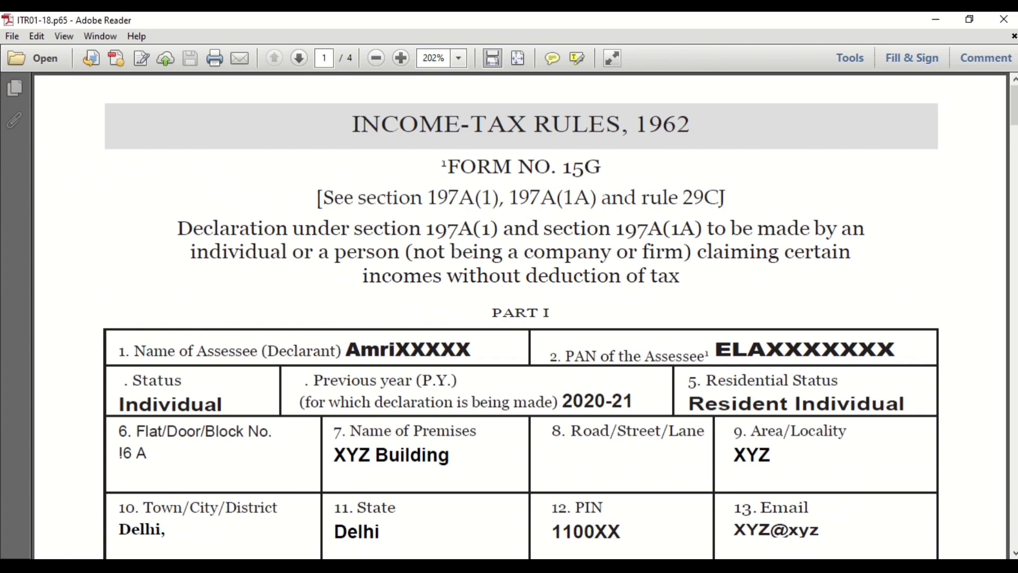
key("super+d")
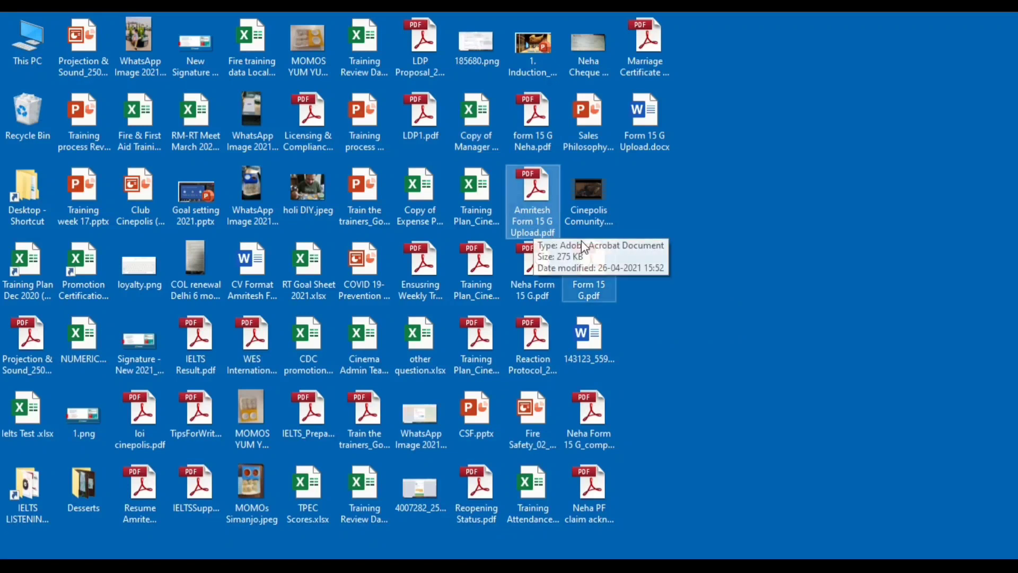
double_click(532, 211)
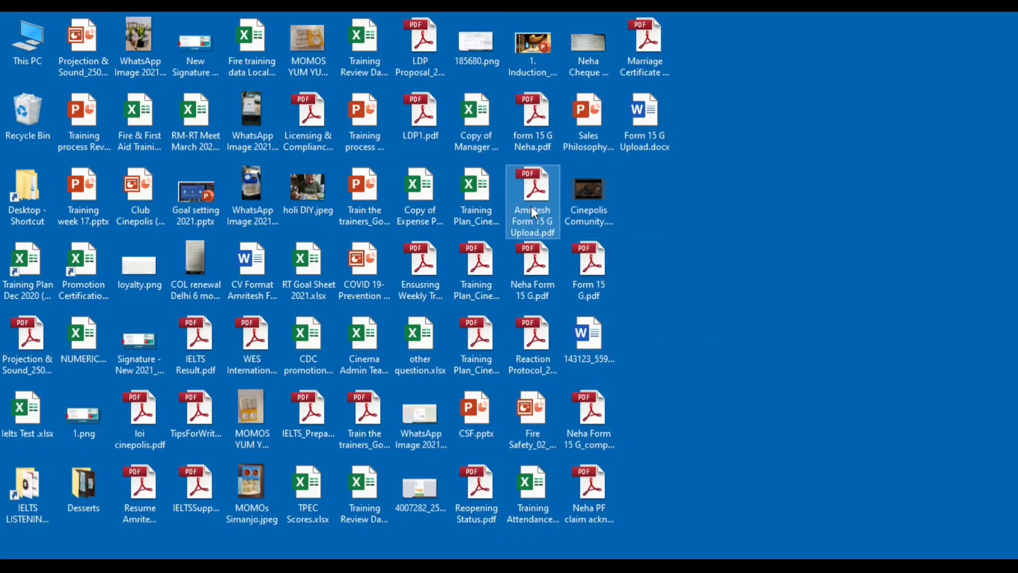
scroll(531, 205, "down", 20)
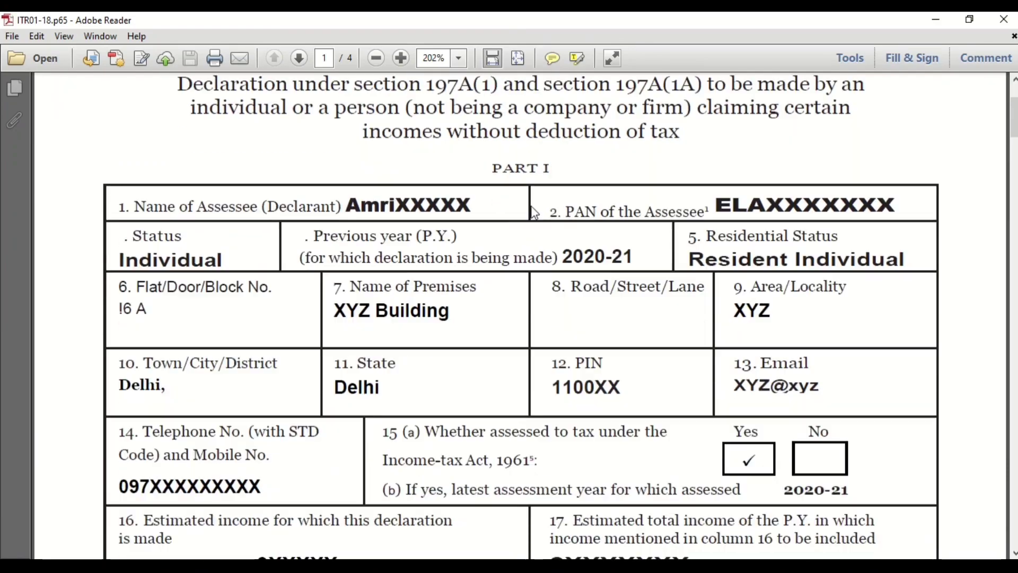
scroll(533, 210, "down", 5)
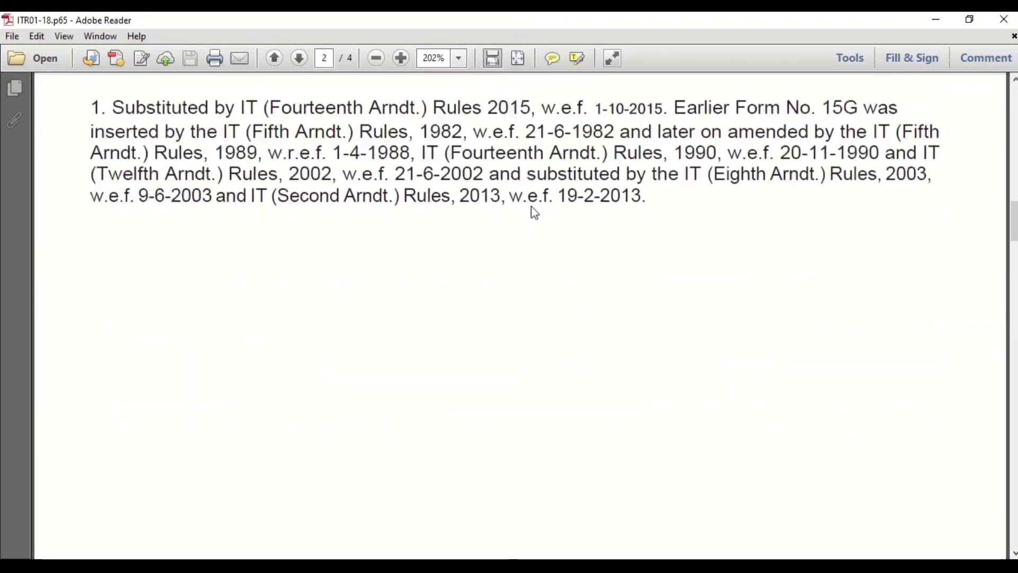
scroll(532, 206, "up", 10)
scroll(531, 205, "down", 6)
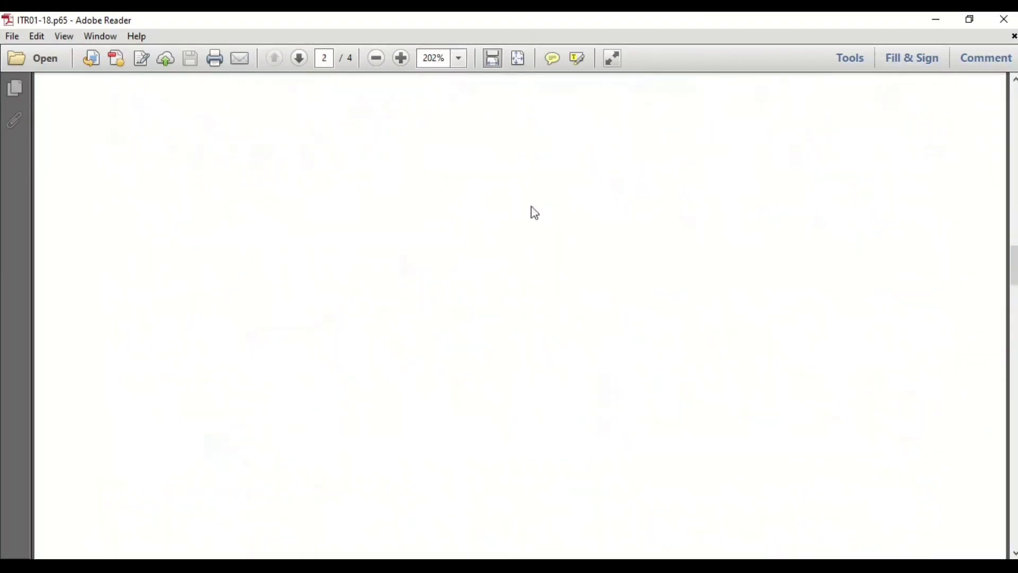
scroll(531, 206, "up", 10)
scroll(532, 204, "up", 8)
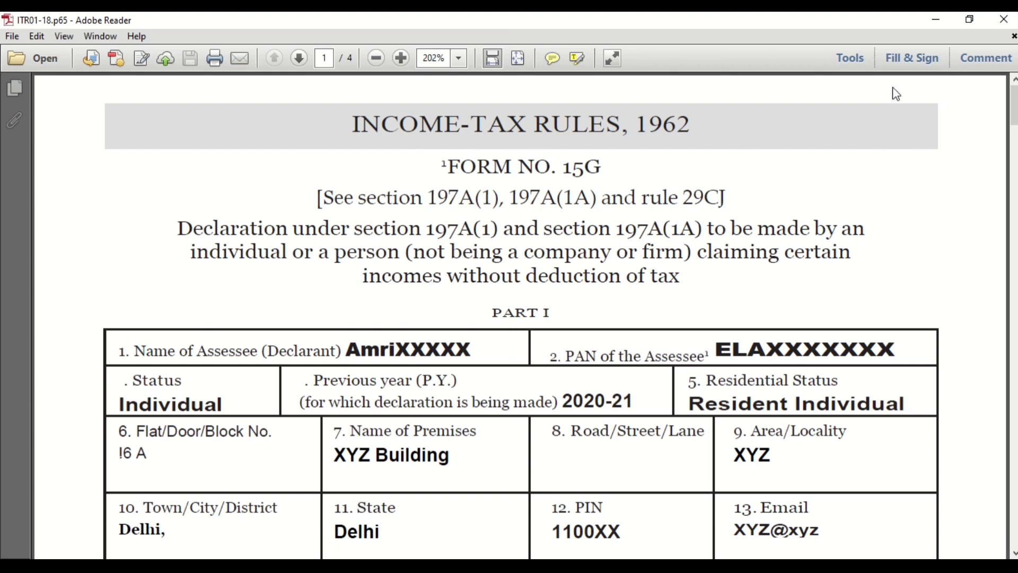
Step: Place the saved handwritten signature on the first and second Signature of the Declarant lines
left_click(911, 59)
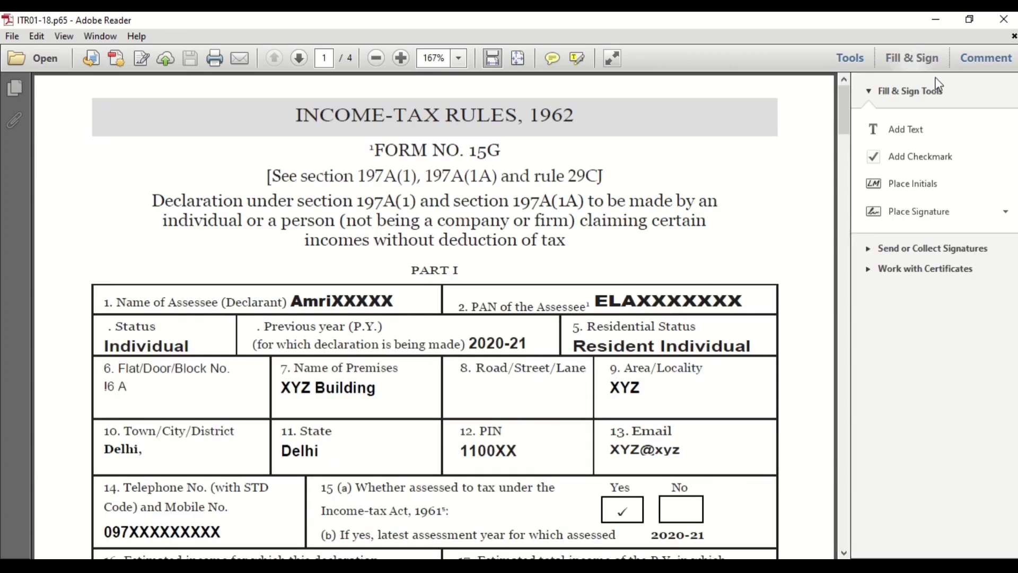
left_click(926, 223)
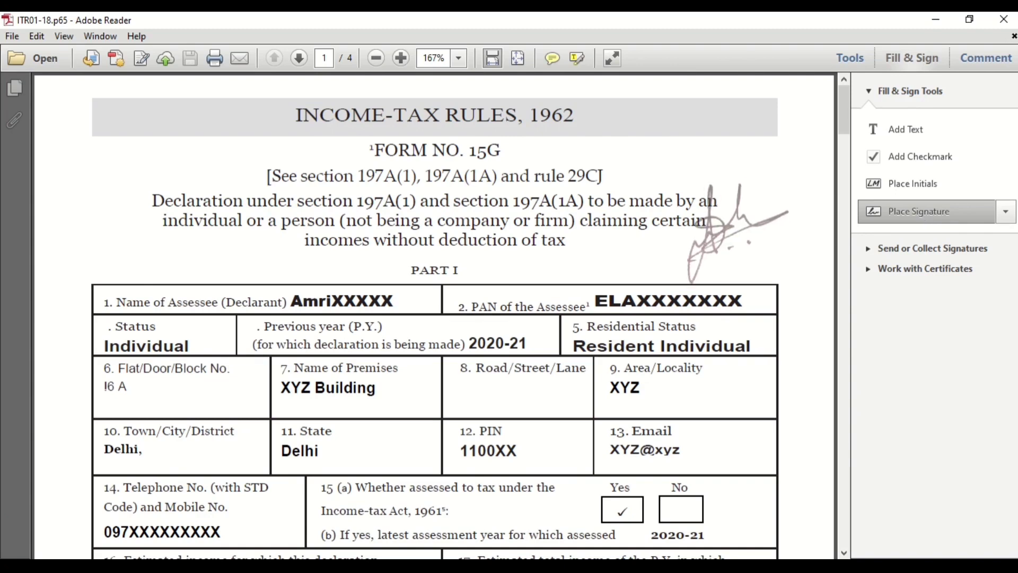
scroll(706, 281, "down", 10)
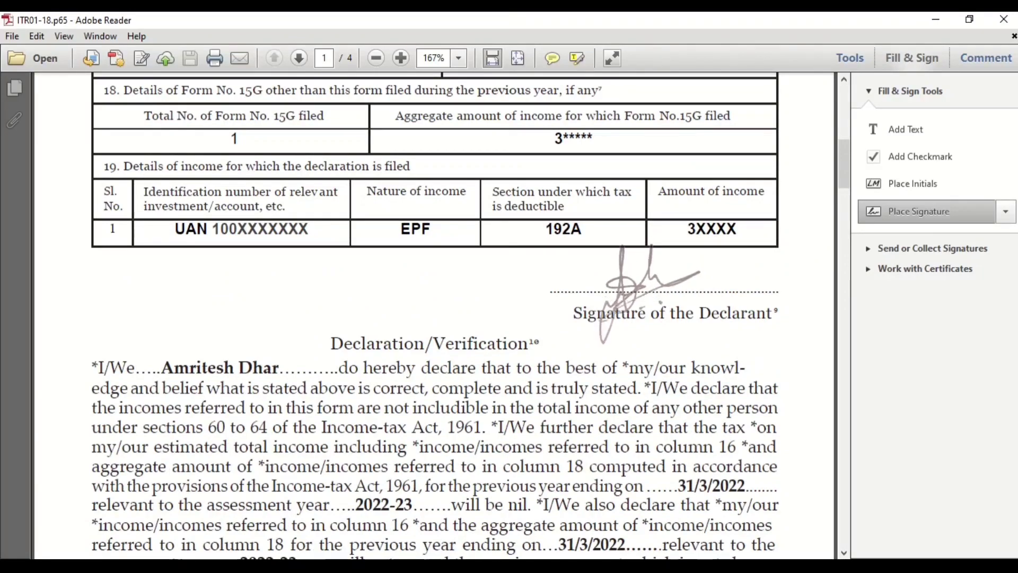
left_click(657, 293)
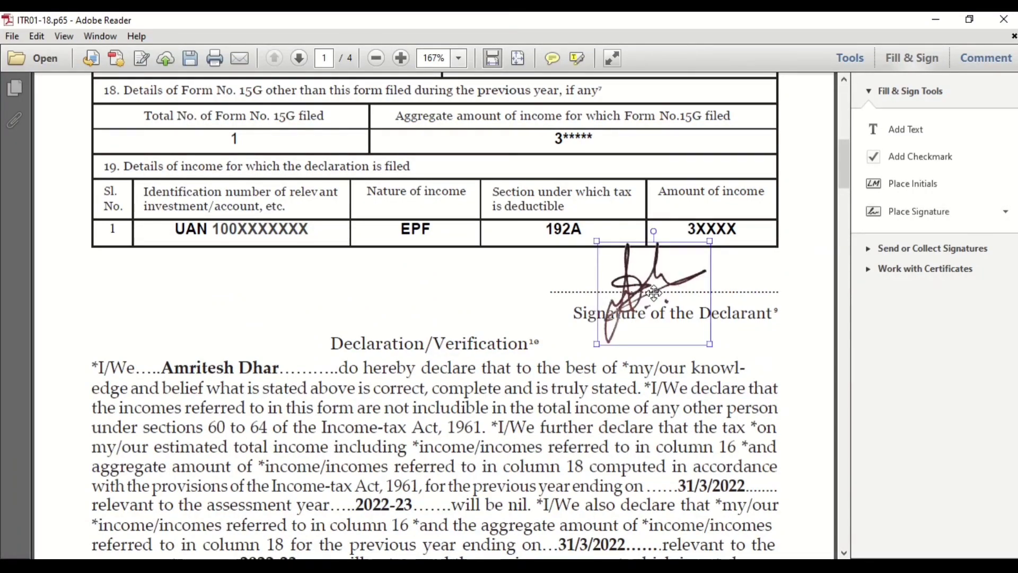
scroll(769, 310, "down", 5)
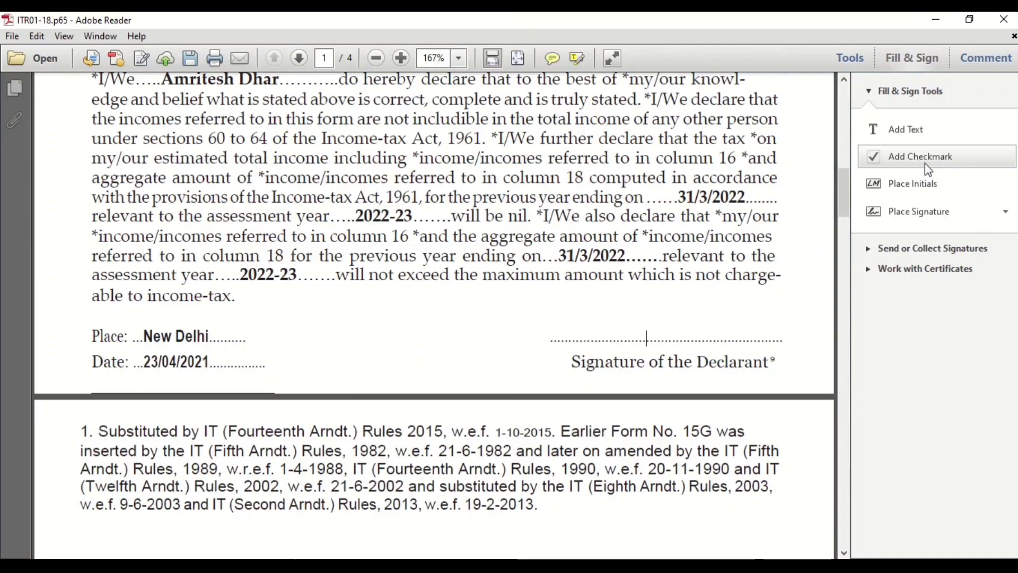
left_click(914, 217)
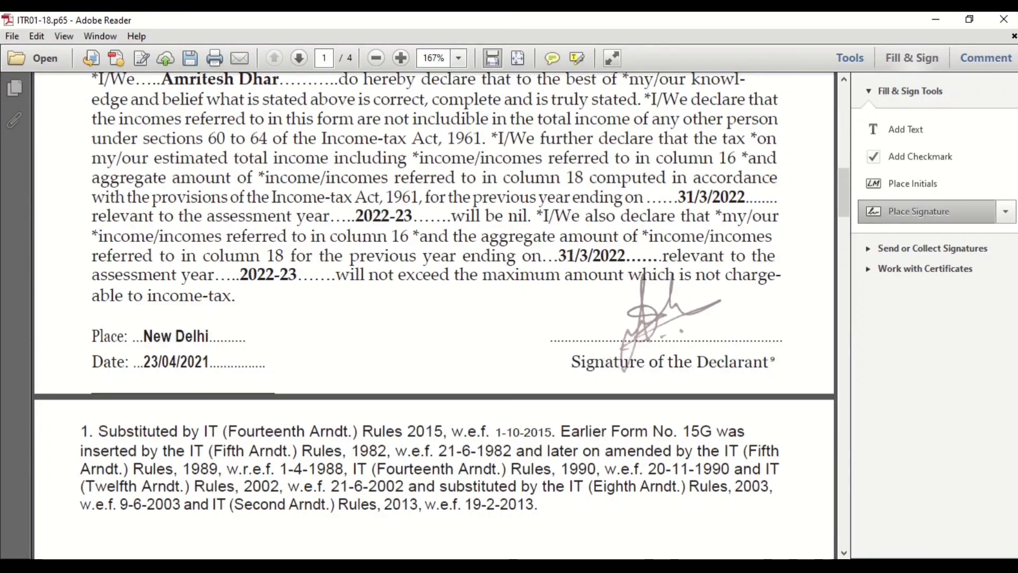
left_click(669, 322)
Step: Delete the lower and then the upper placed signature from the declarant lines
left_click(768, 319)
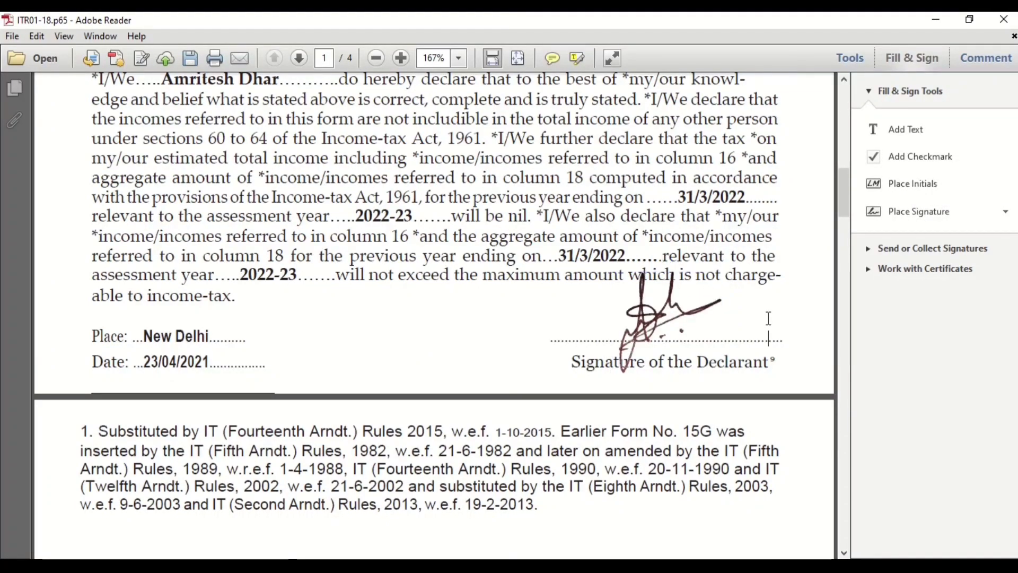
scroll(769, 319, "up", 3)
scroll(768, 318, "down", 1)
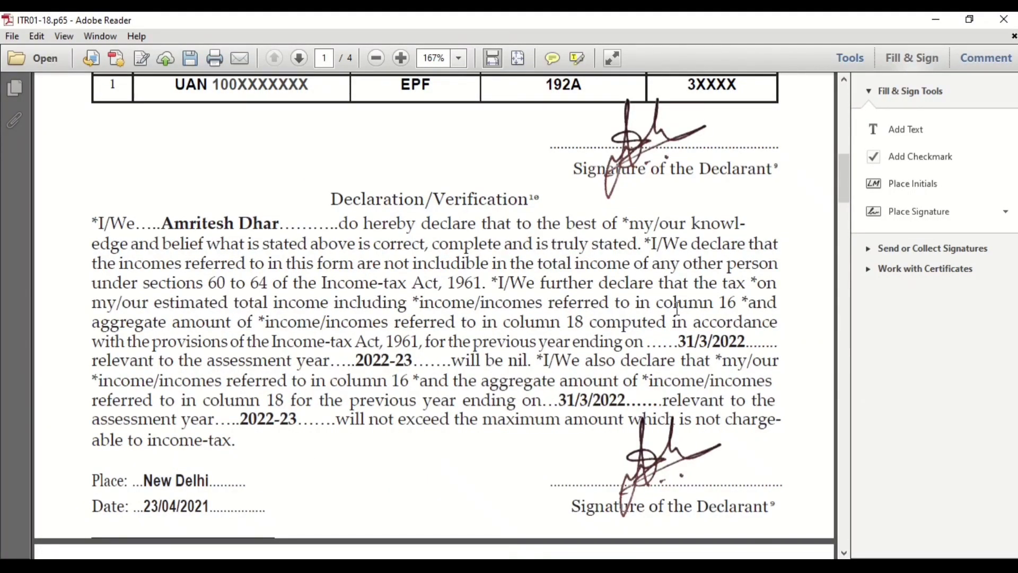
left_click(671, 447)
key("Delete")
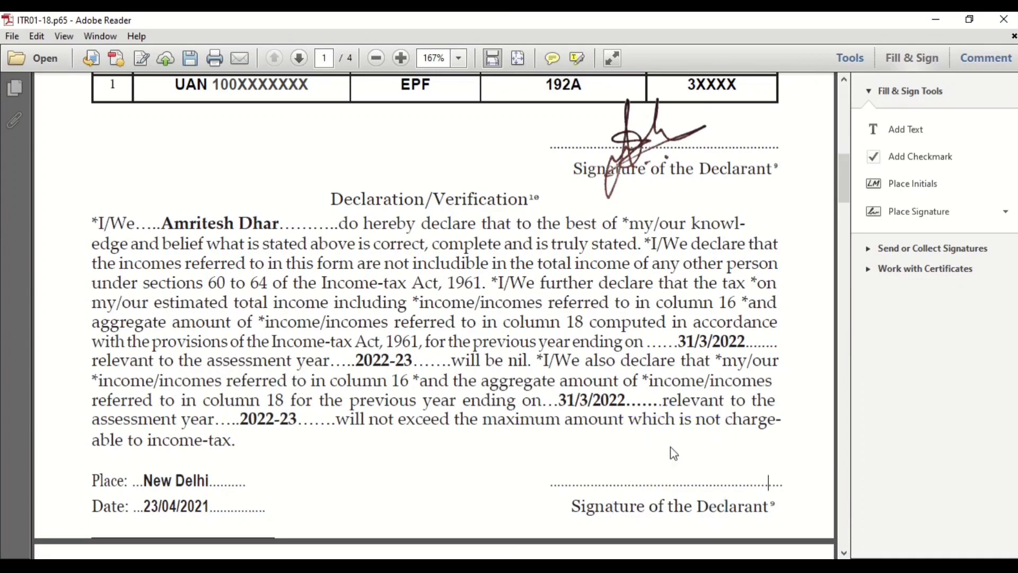
left_click(627, 118)
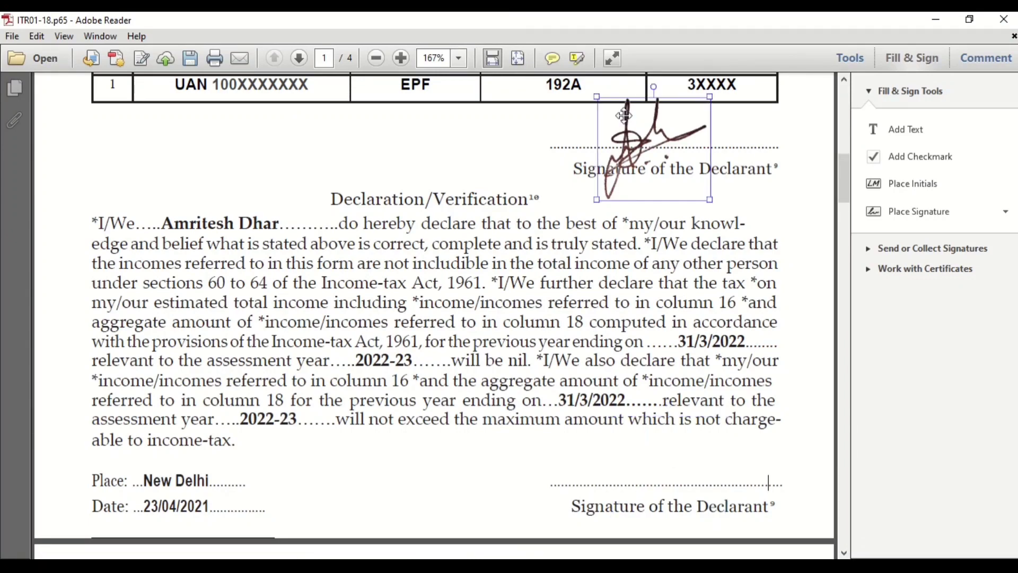
key("Delete")
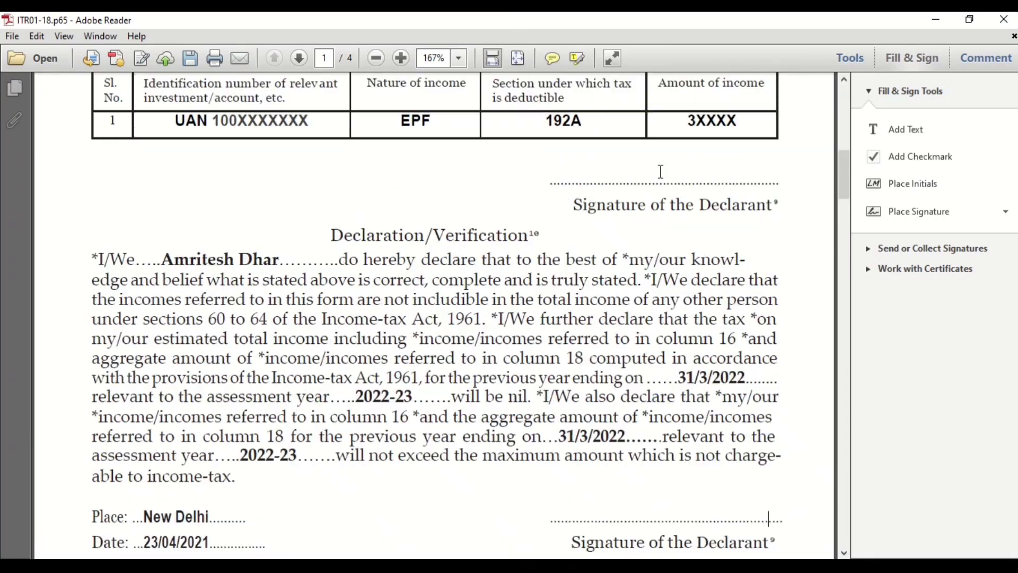
scroll(661, 170, "up", 1)
left_click(901, 135)
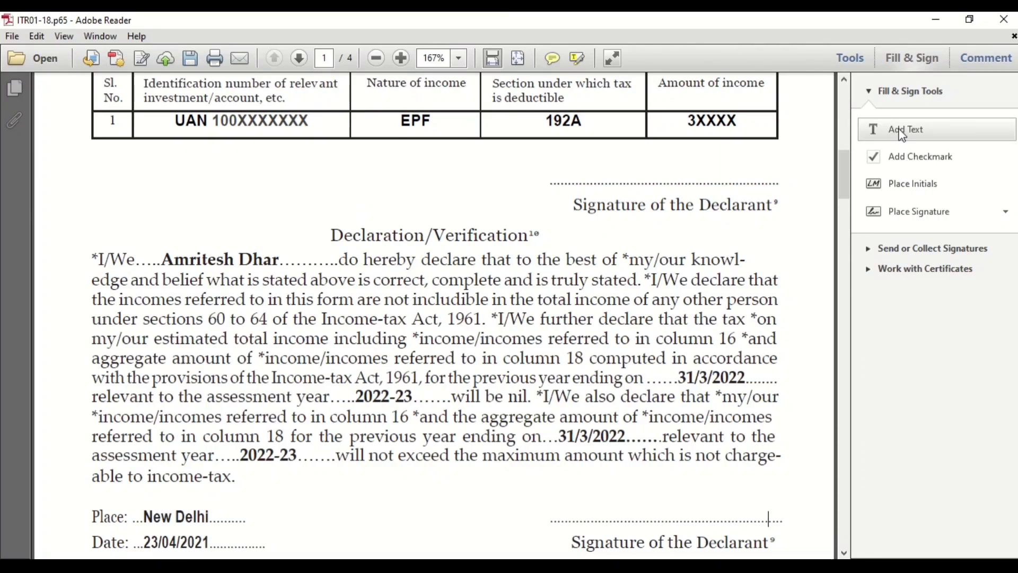
Step: Add a text box with the declarant's full name on the upper signature line
left_click(901, 135)
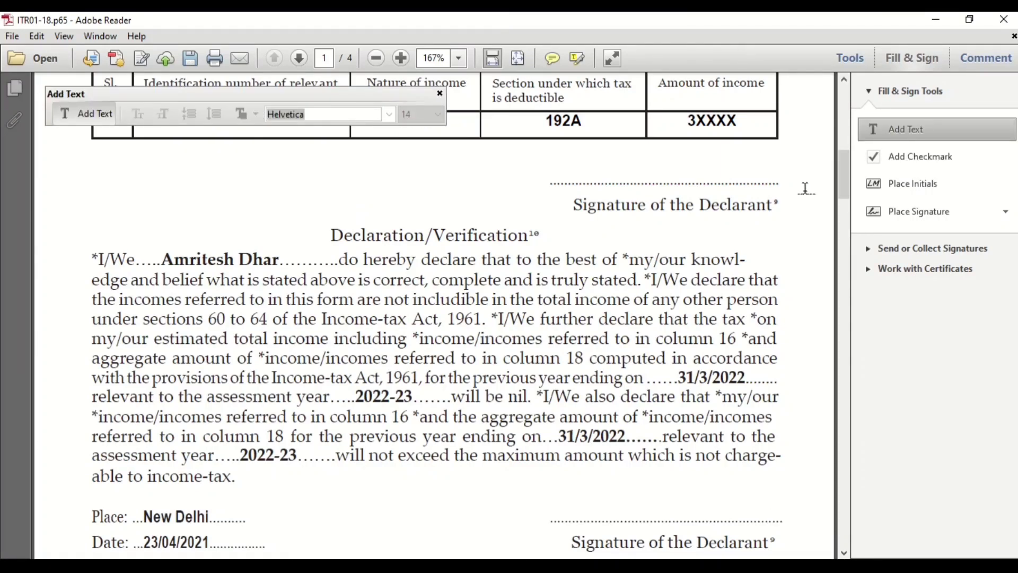
left_click(585, 174)
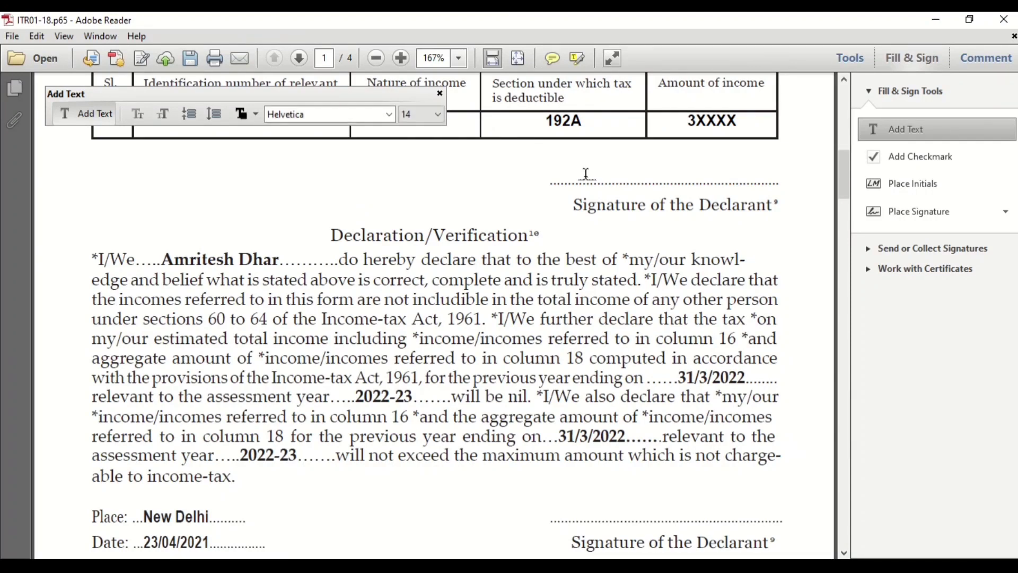
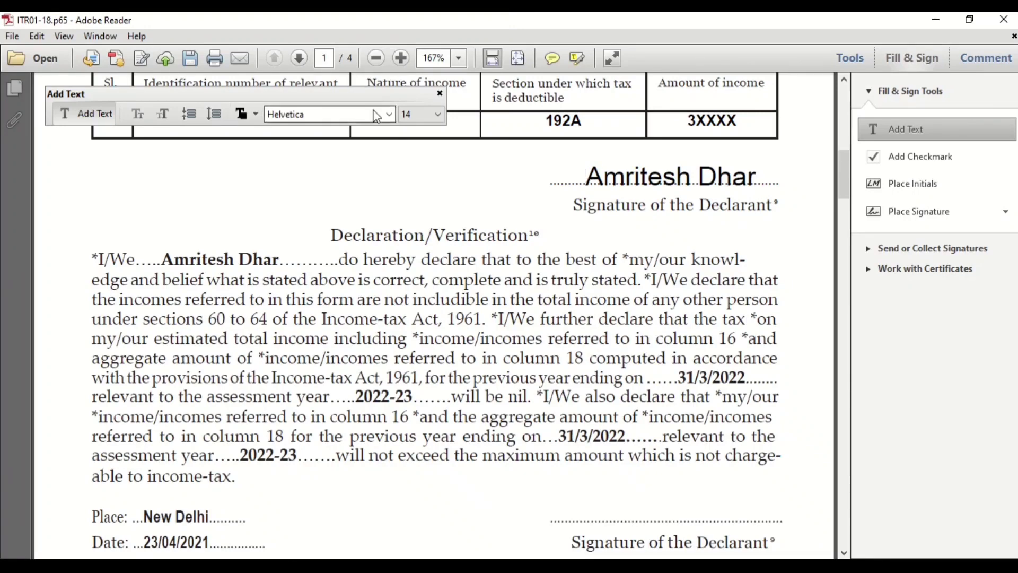
Step: Switch the added-text font to Constantia, then delete the typed name from the upper line
left_click(389, 114)
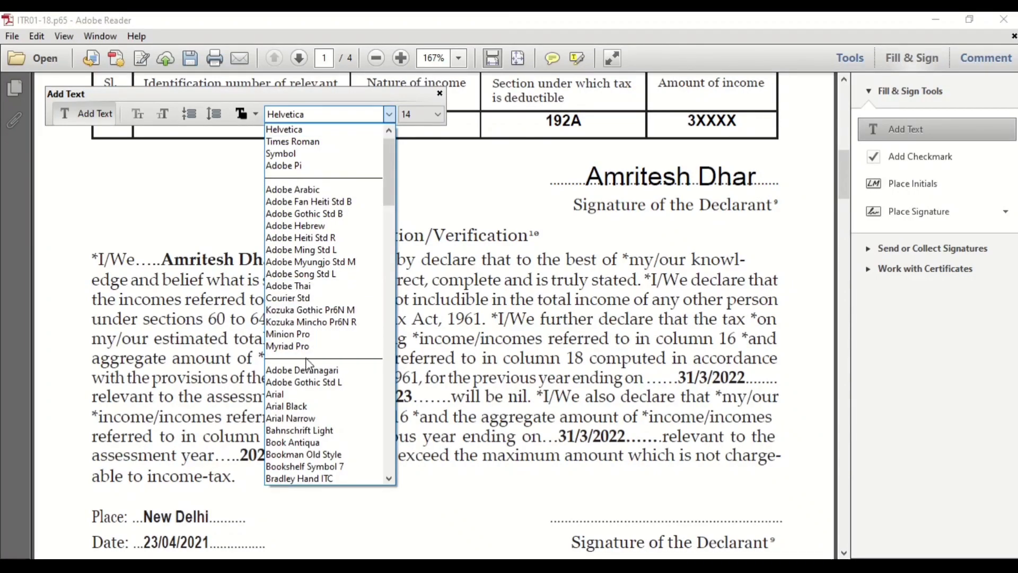
scroll(301, 425, "down", 5)
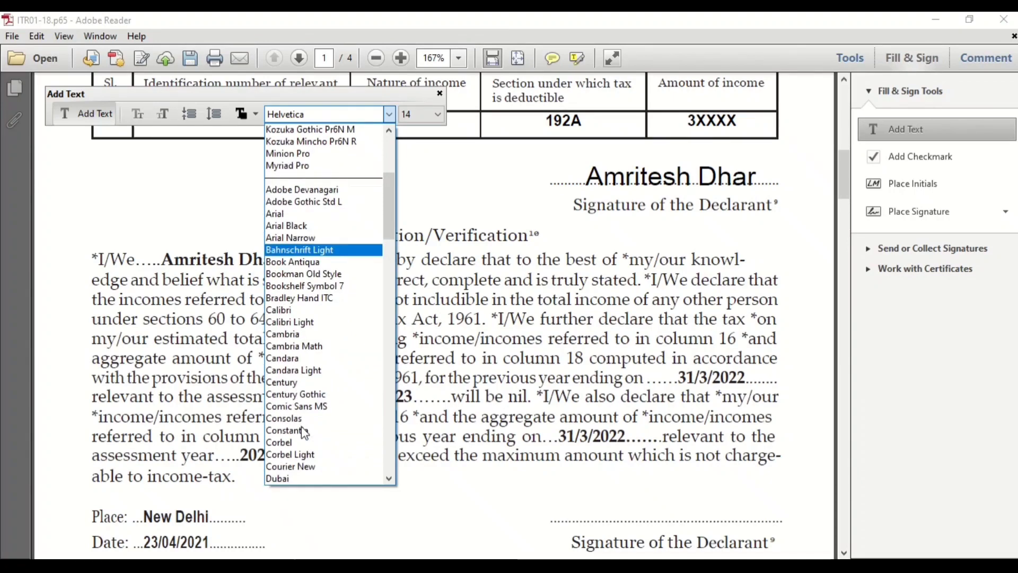
left_click(297, 430)
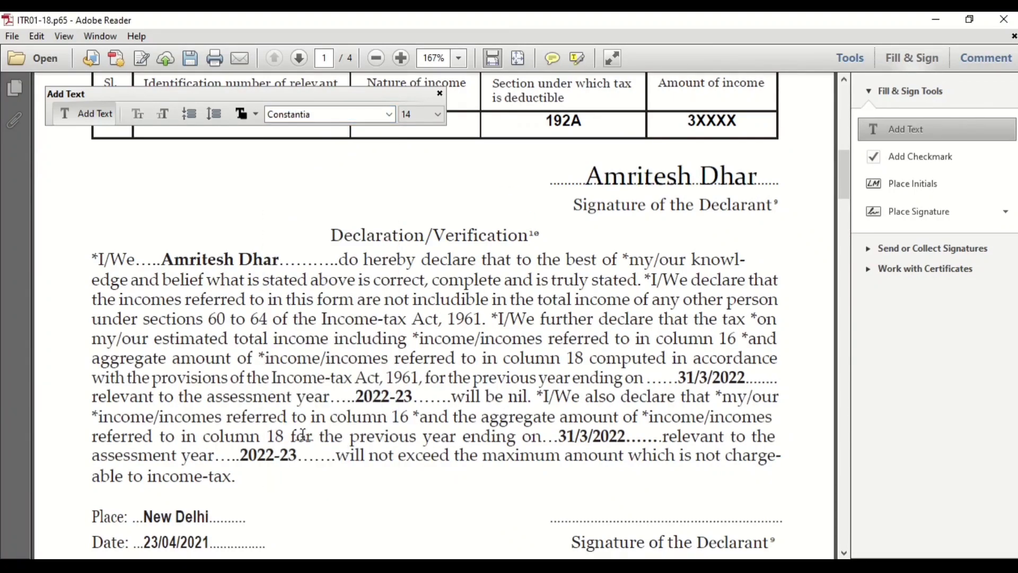
left_click(603, 518)
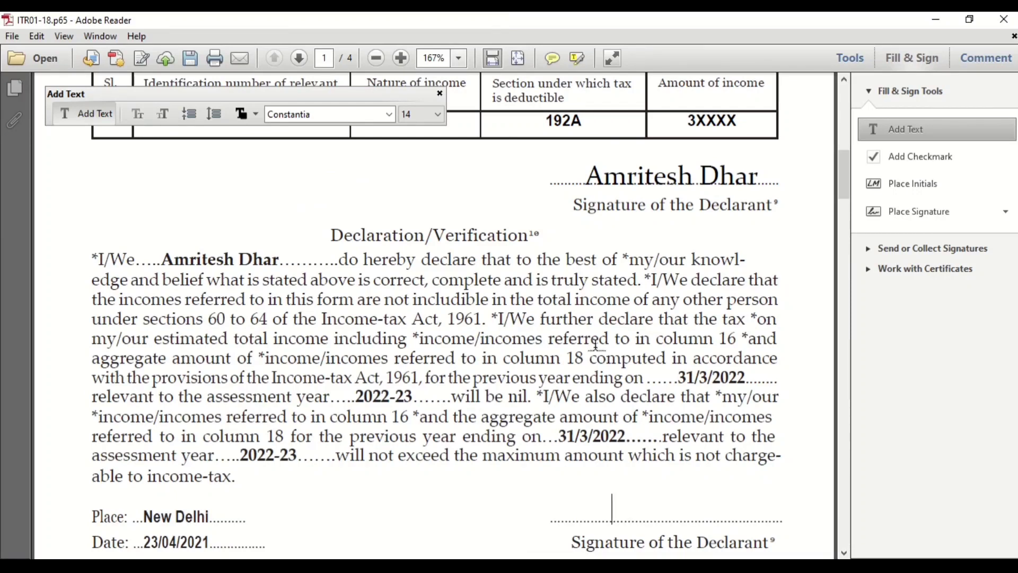
left_click(605, 175)
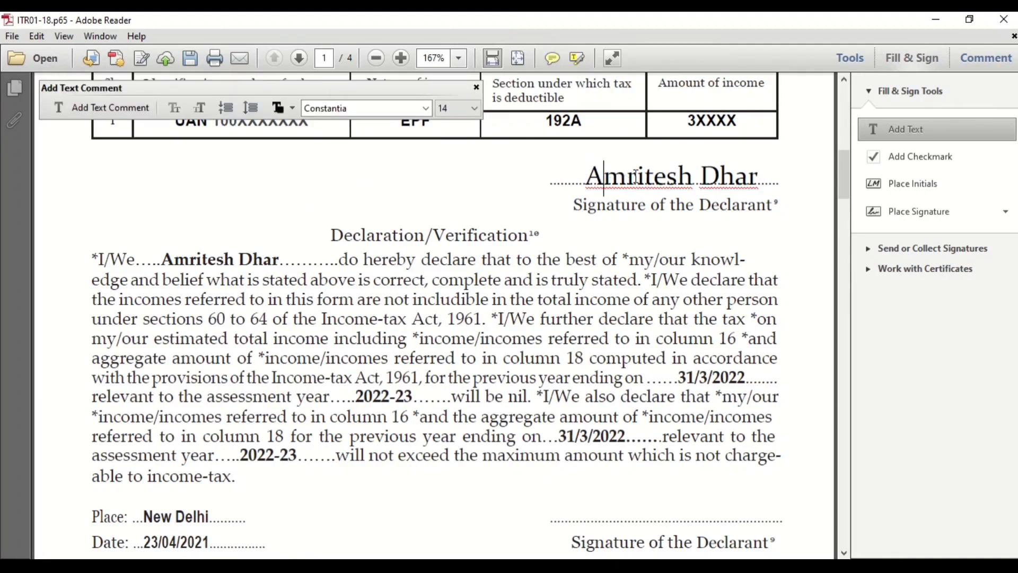
left_click(525, 170)
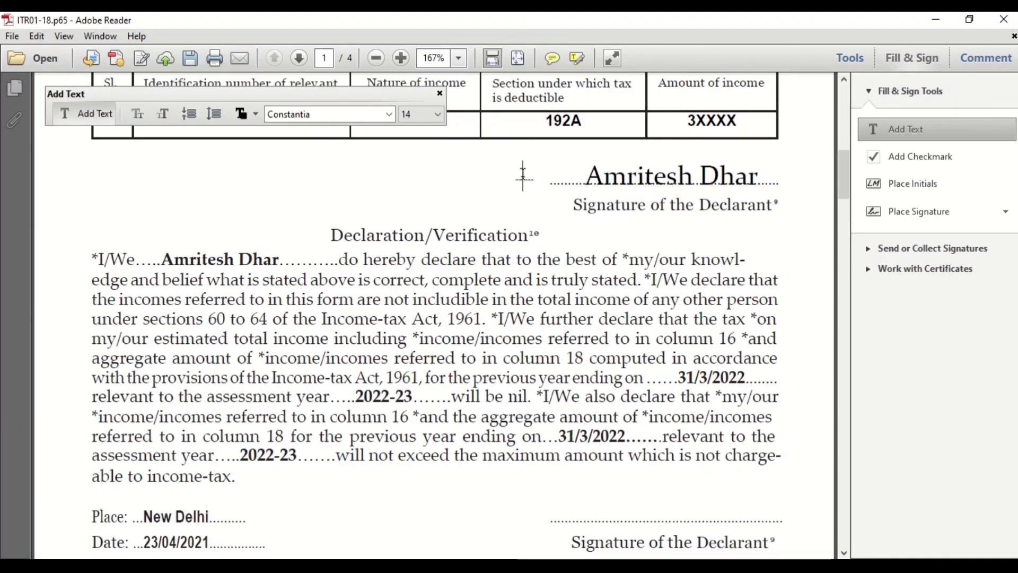
left_click(591, 168)
key("Delete")
key("Delete")
key("Delete")
key("Delete")
key("Delete")
key("Delete")
key("Delete")
key("Delete")
key("Delete")
key("Delete")
key("Delete")
key("Delete")
key("Delete")
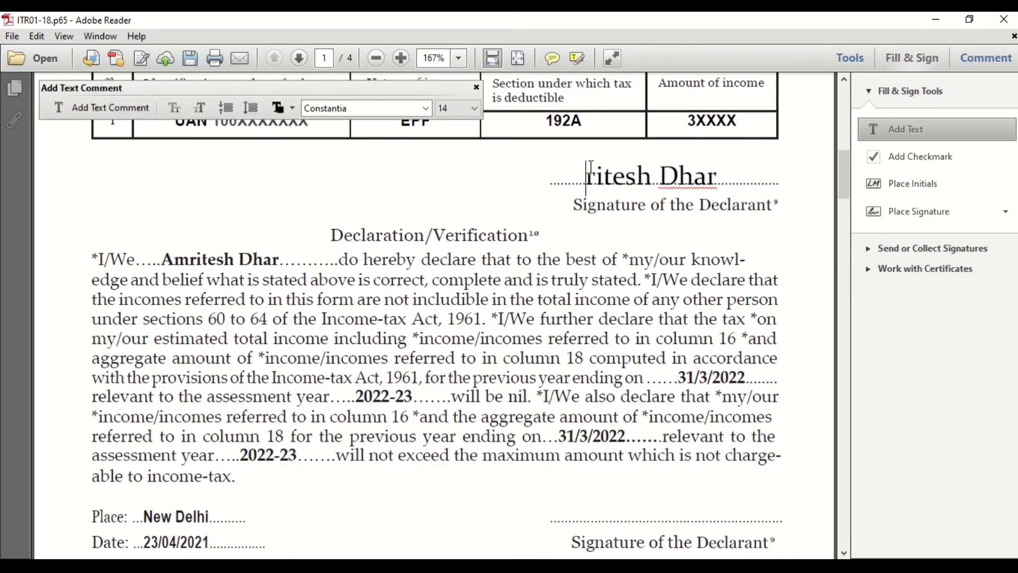
left_click(477, 87)
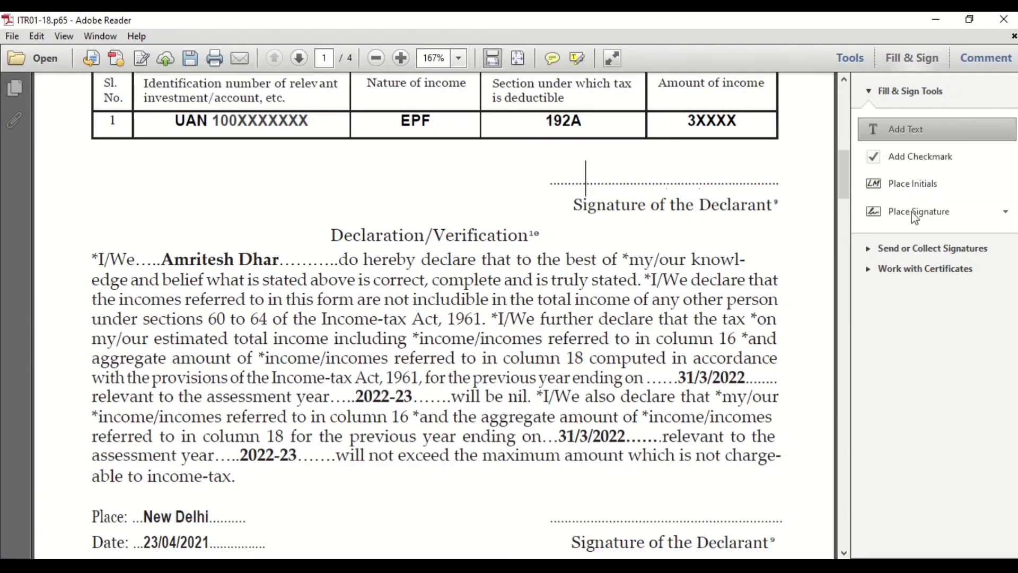
Step: Create and accept cursive typed initials spelling out the declarant's full name
left_click(924, 185)
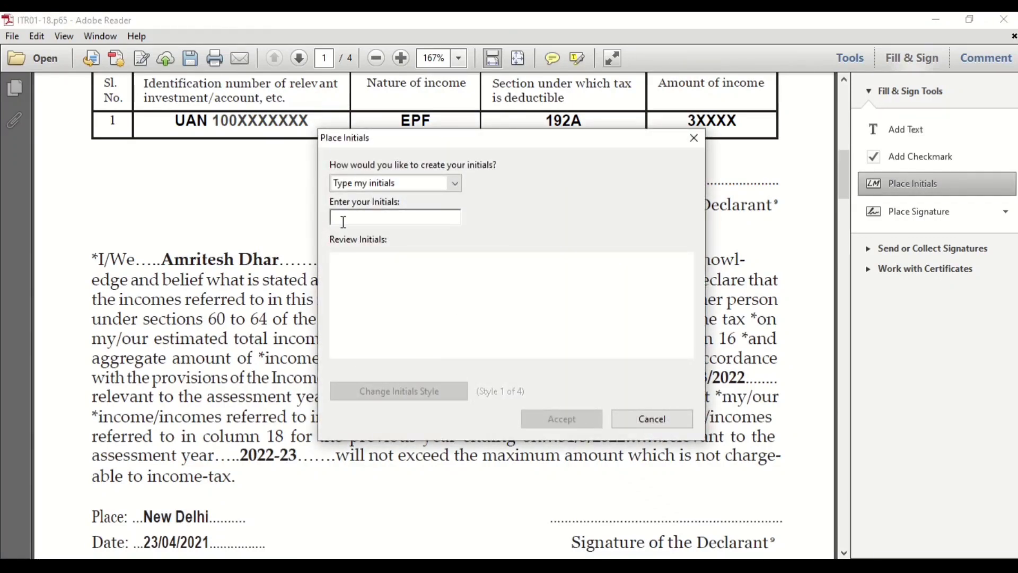
type("AD")
key("BackSpace")
key("BackSpace")
type("a")
key("BackSpace")
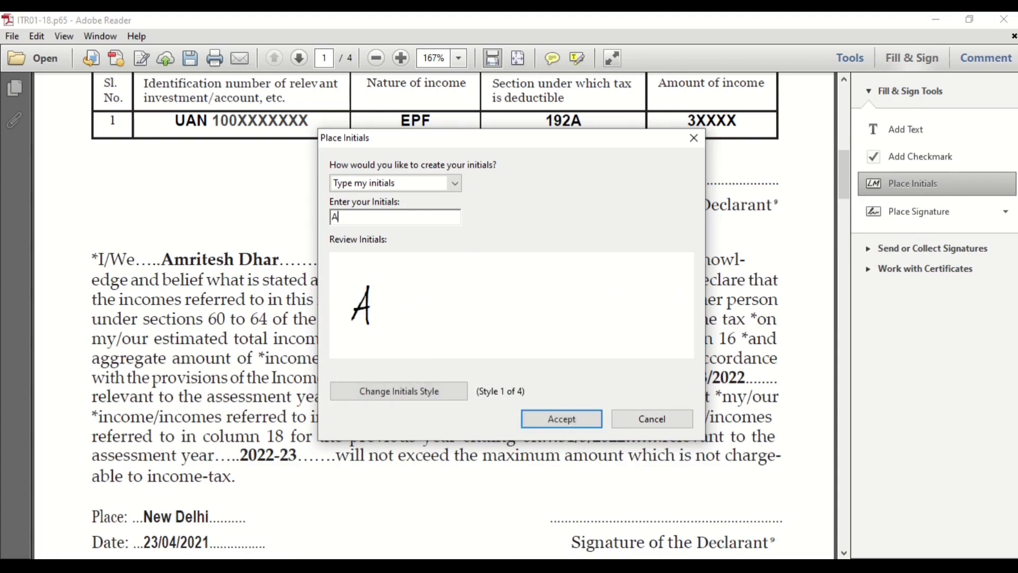
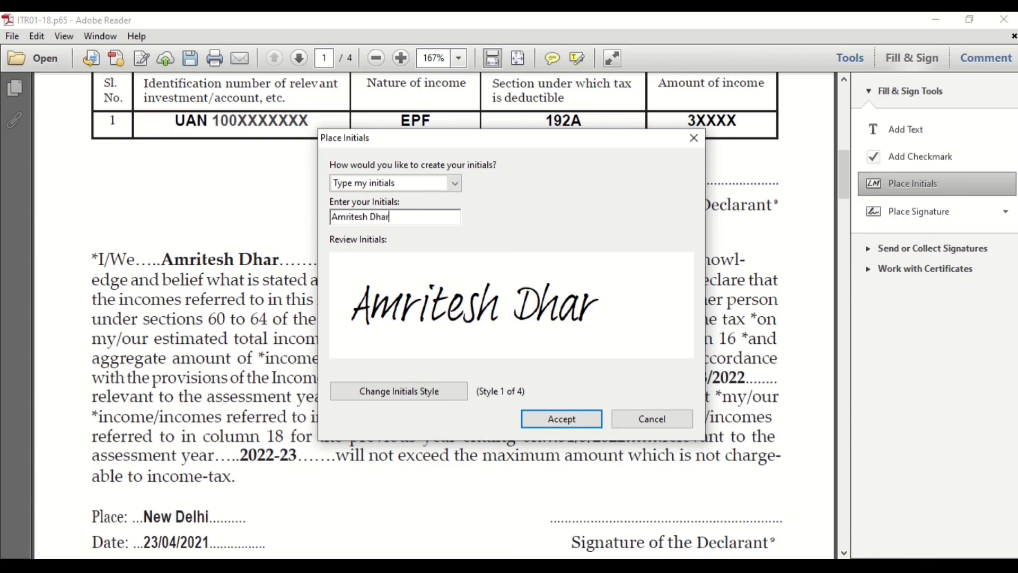
left_click(562, 418)
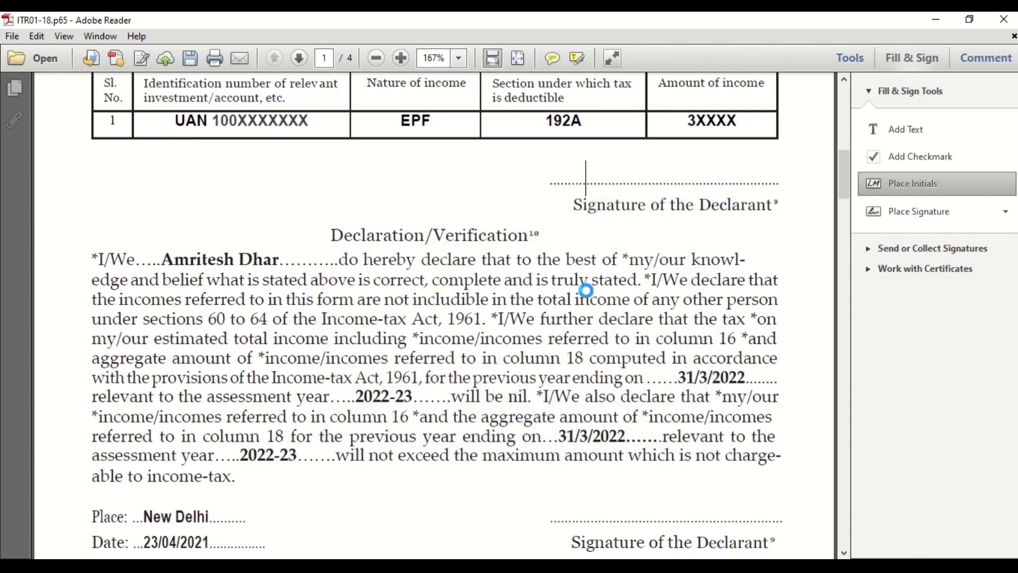
Step: Place the cursive signature on the upper and lower Signature of the Declarant lines
left_click(626, 165)
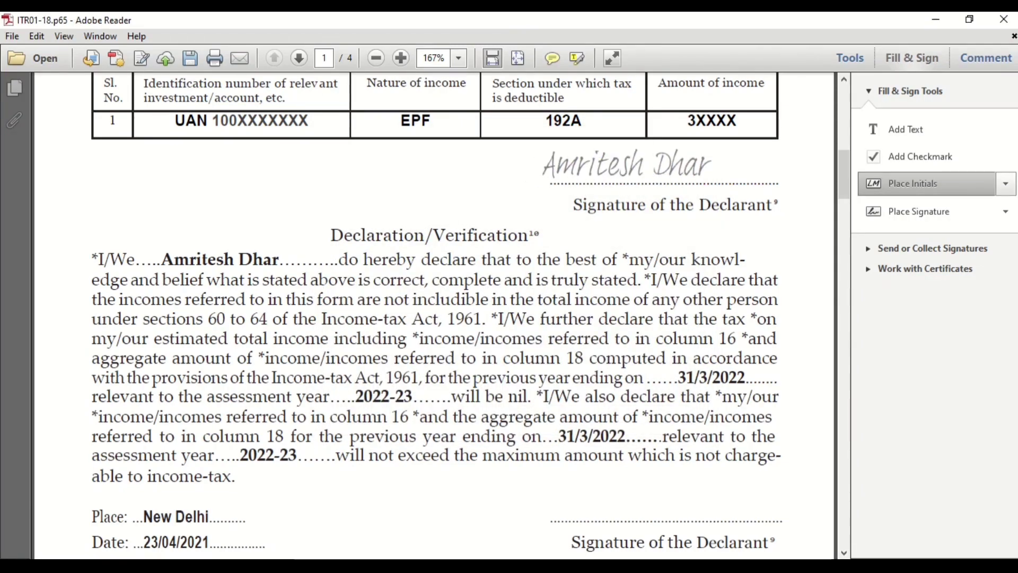
left_click(665, 168)
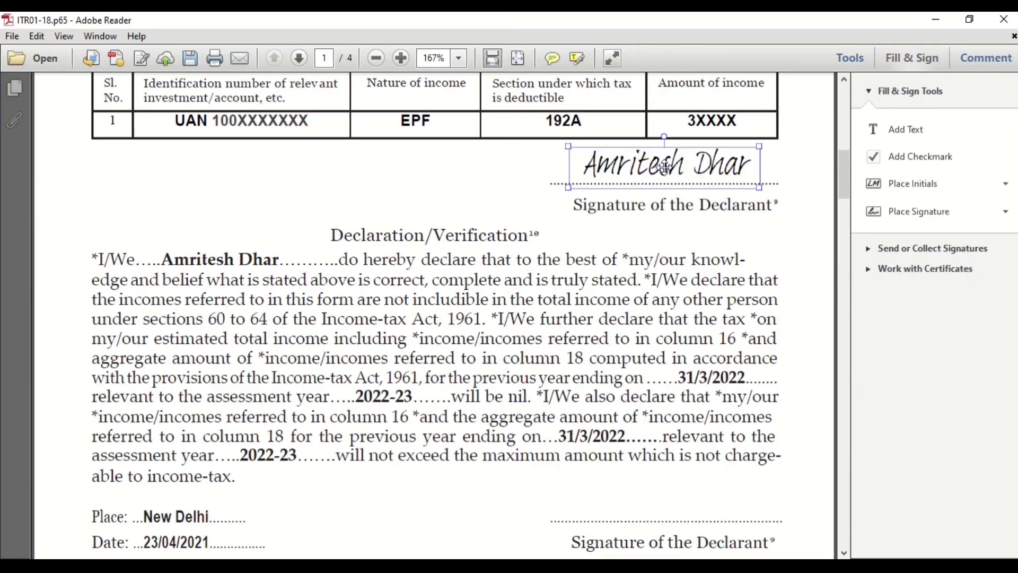
left_click(624, 505)
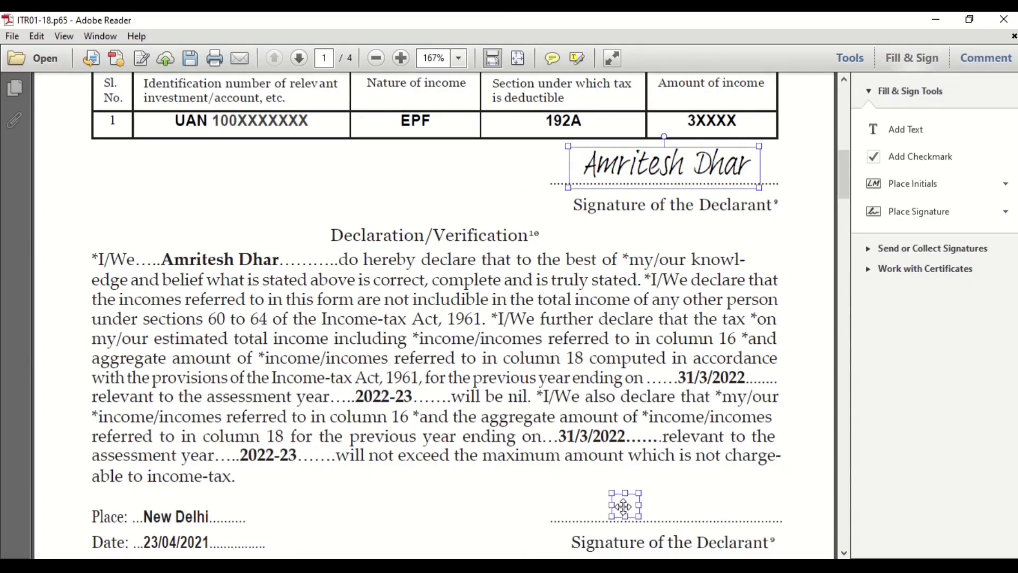
left_click(913, 152)
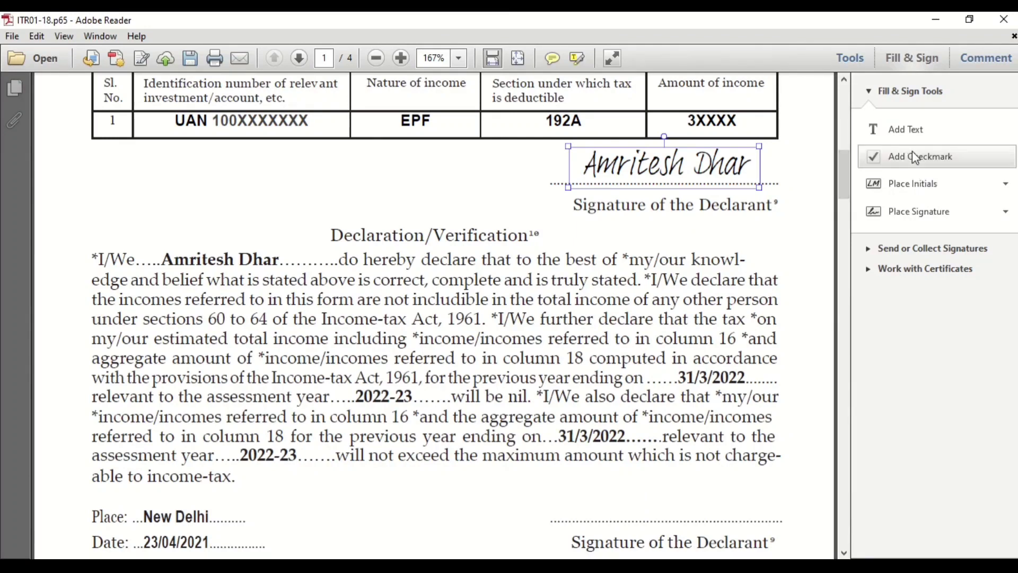
left_click(913, 186)
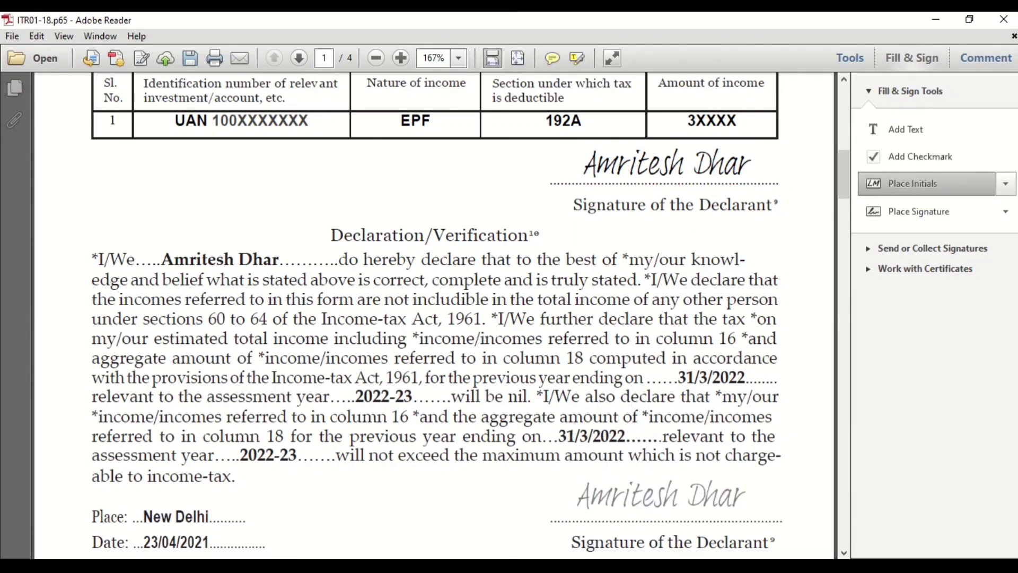
left_click(650, 499)
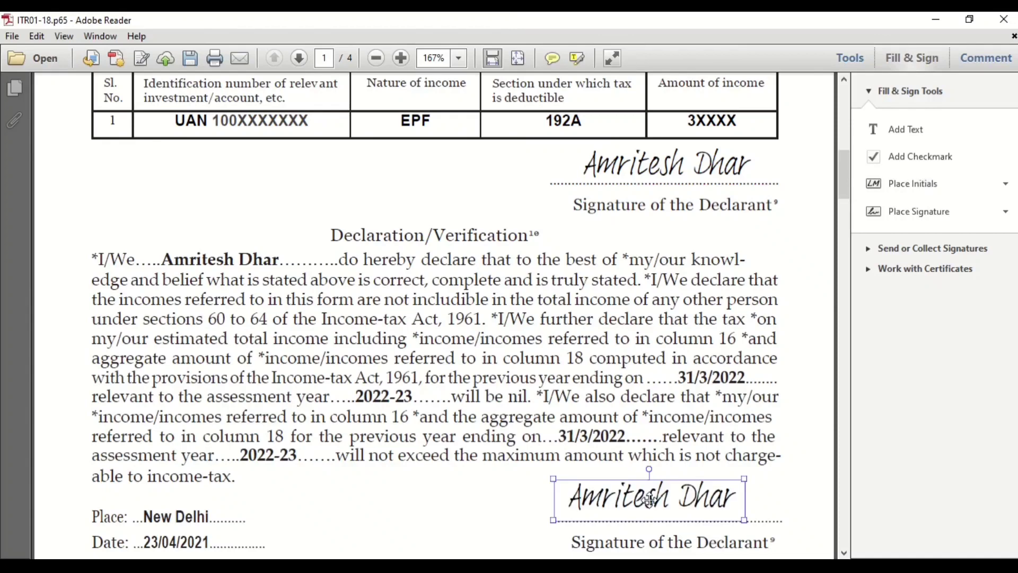
left_click(433, 525)
scroll(431, 524, "down", 3)
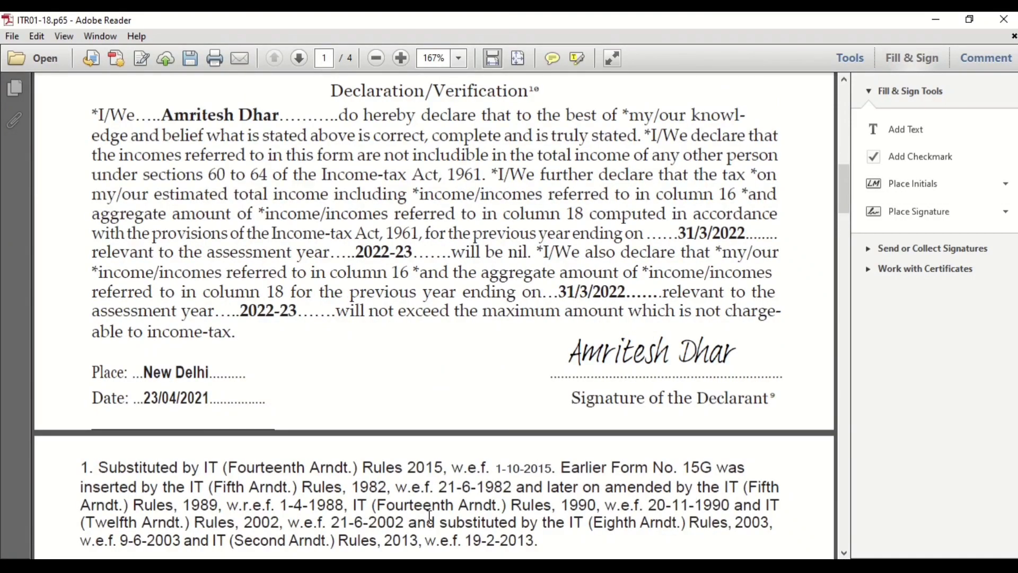
Step: Save the signed Form 15G as a Desktop PDF under the suggested -signed file name
scroll(430, 517, "up", 8)
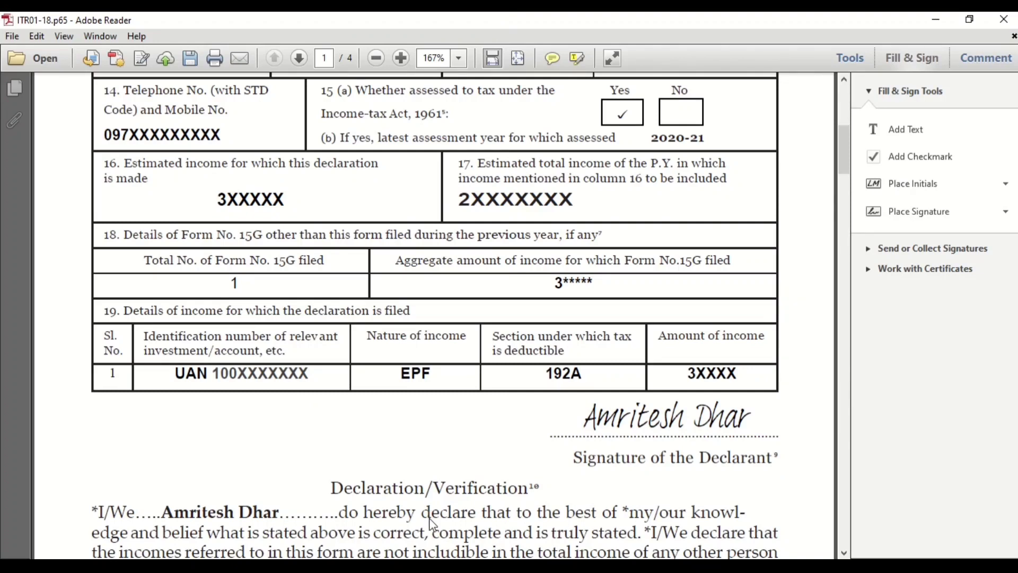
key("ctrl+s")
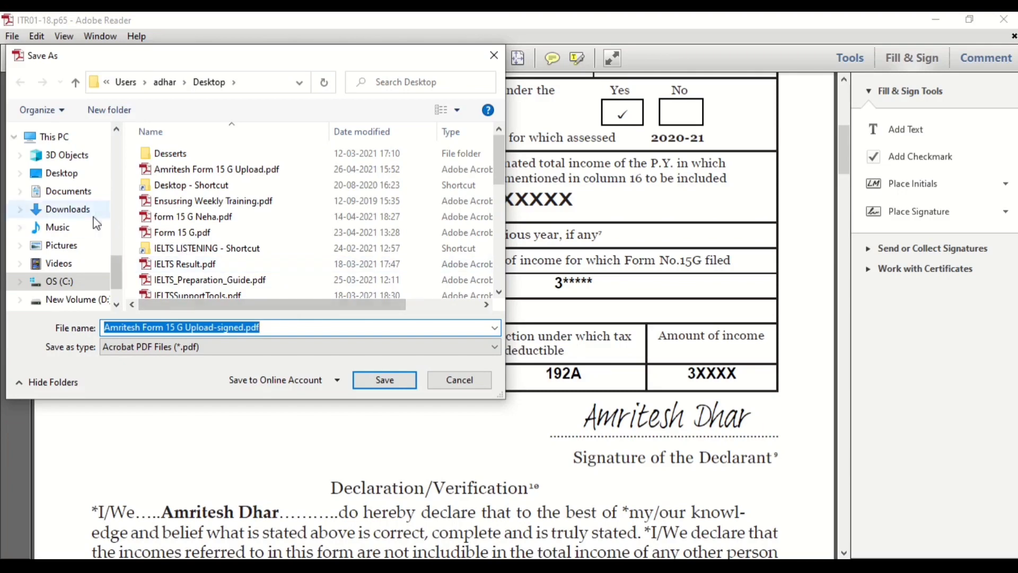
left_click(395, 383)
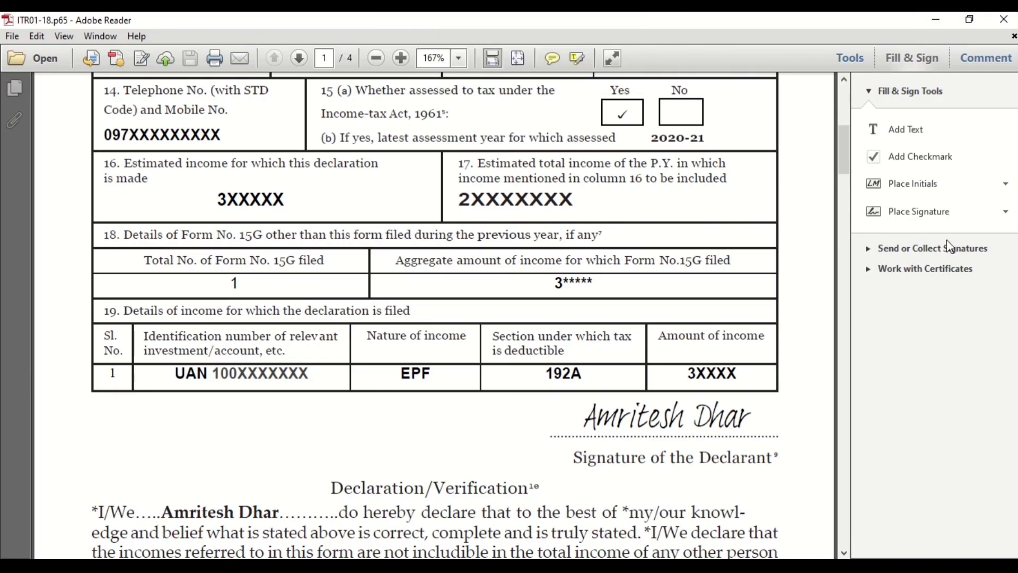
scroll(652, 307, "up", 5)
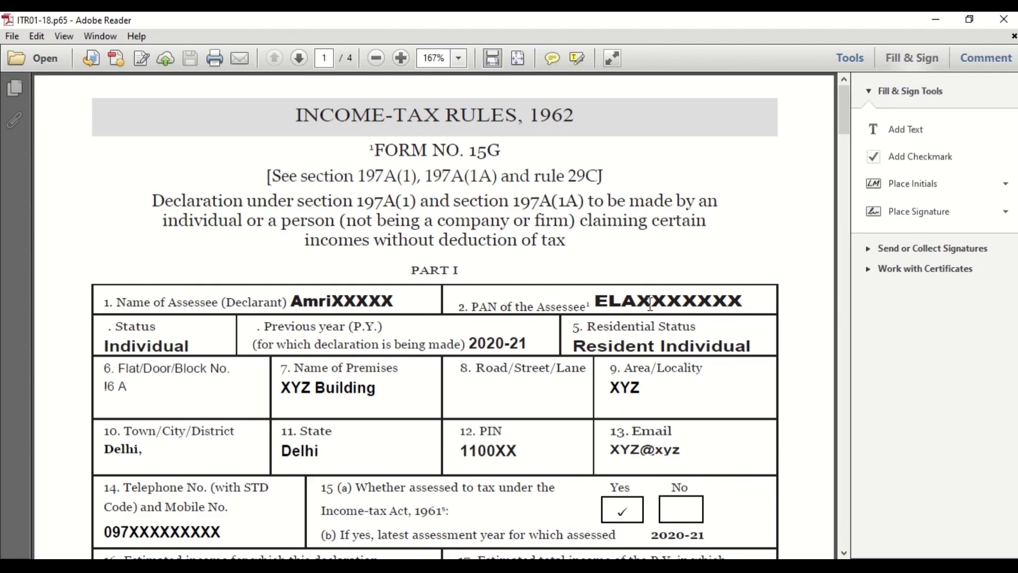
scroll(650, 304, "down", 3)
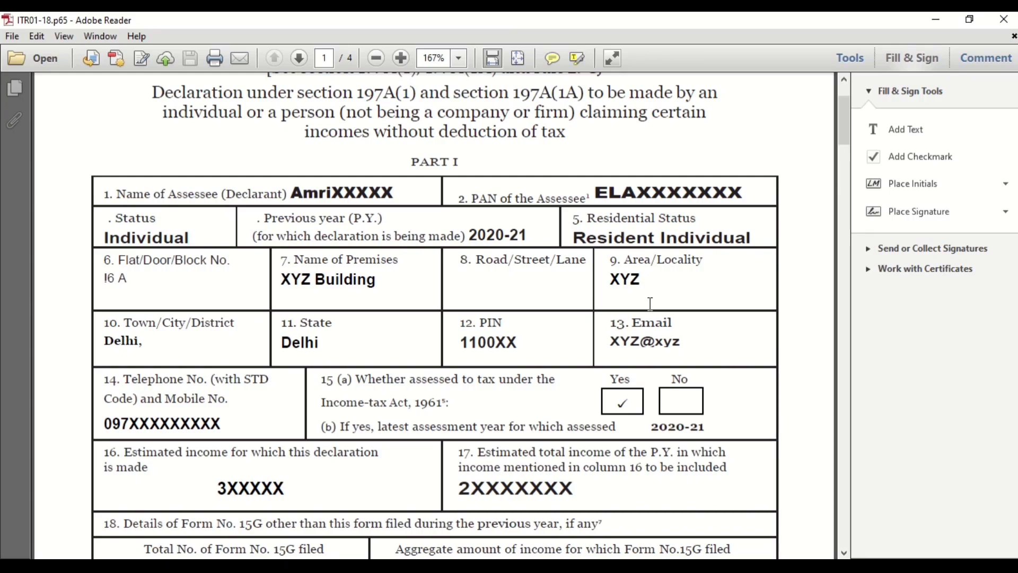
scroll(650, 304, "down", 5)
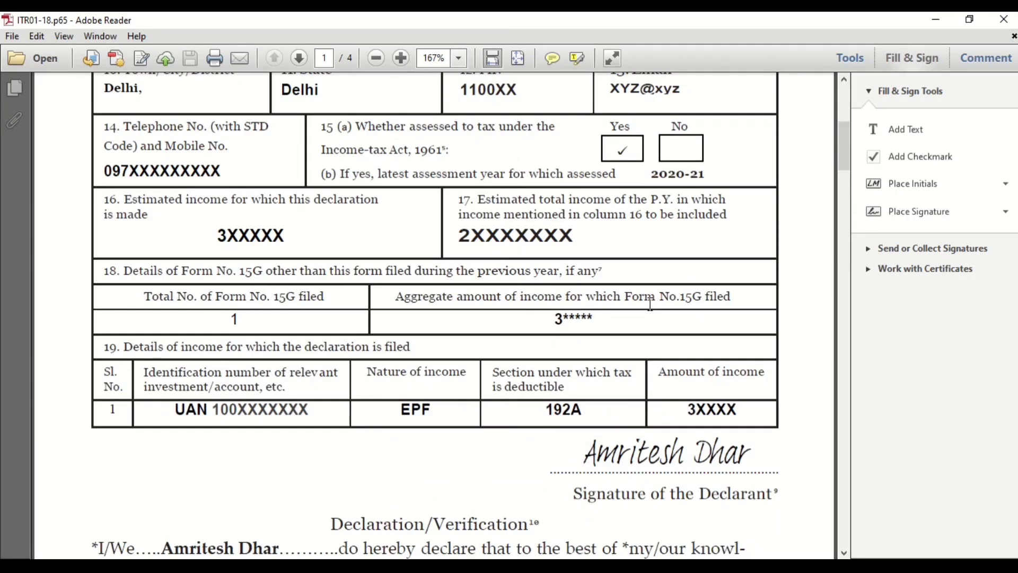
scroll(651, 307, "down", 2)
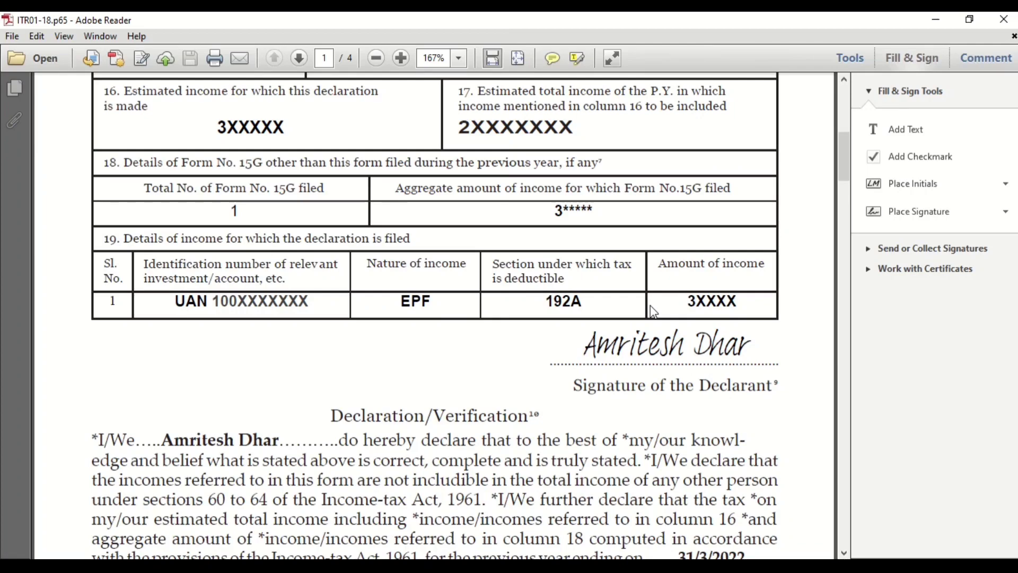
scroll(654, 312, "down", 5)
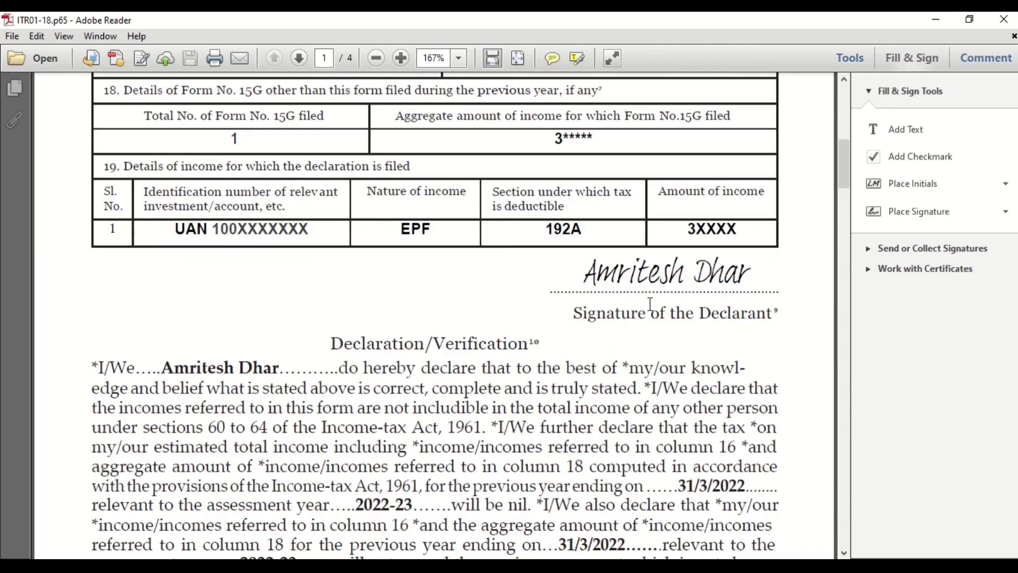